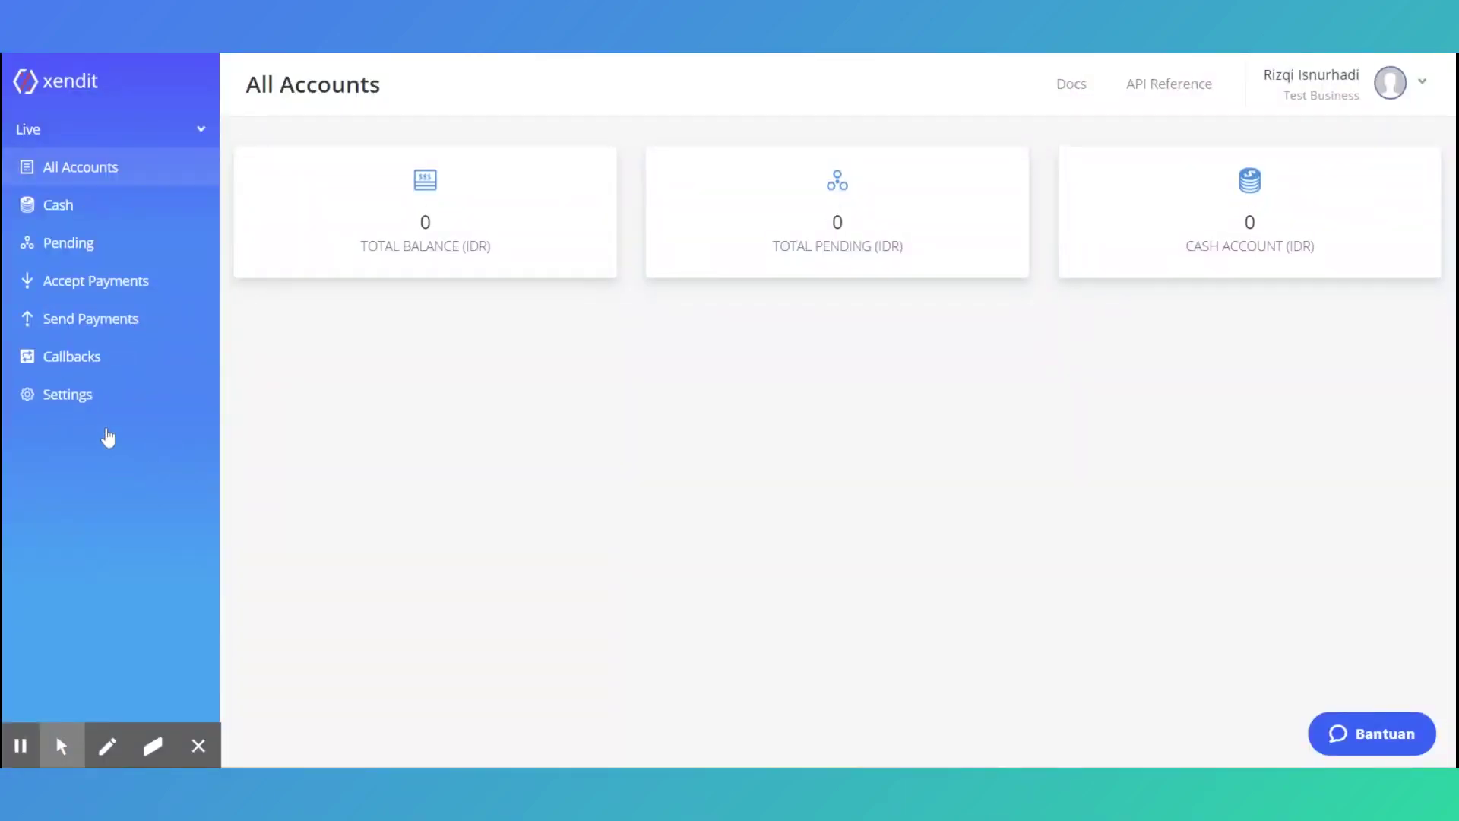
# Turn on disbursements in the Disbursements settings by agreeing to the disbursement terms
pyautogui.click(90, 392)
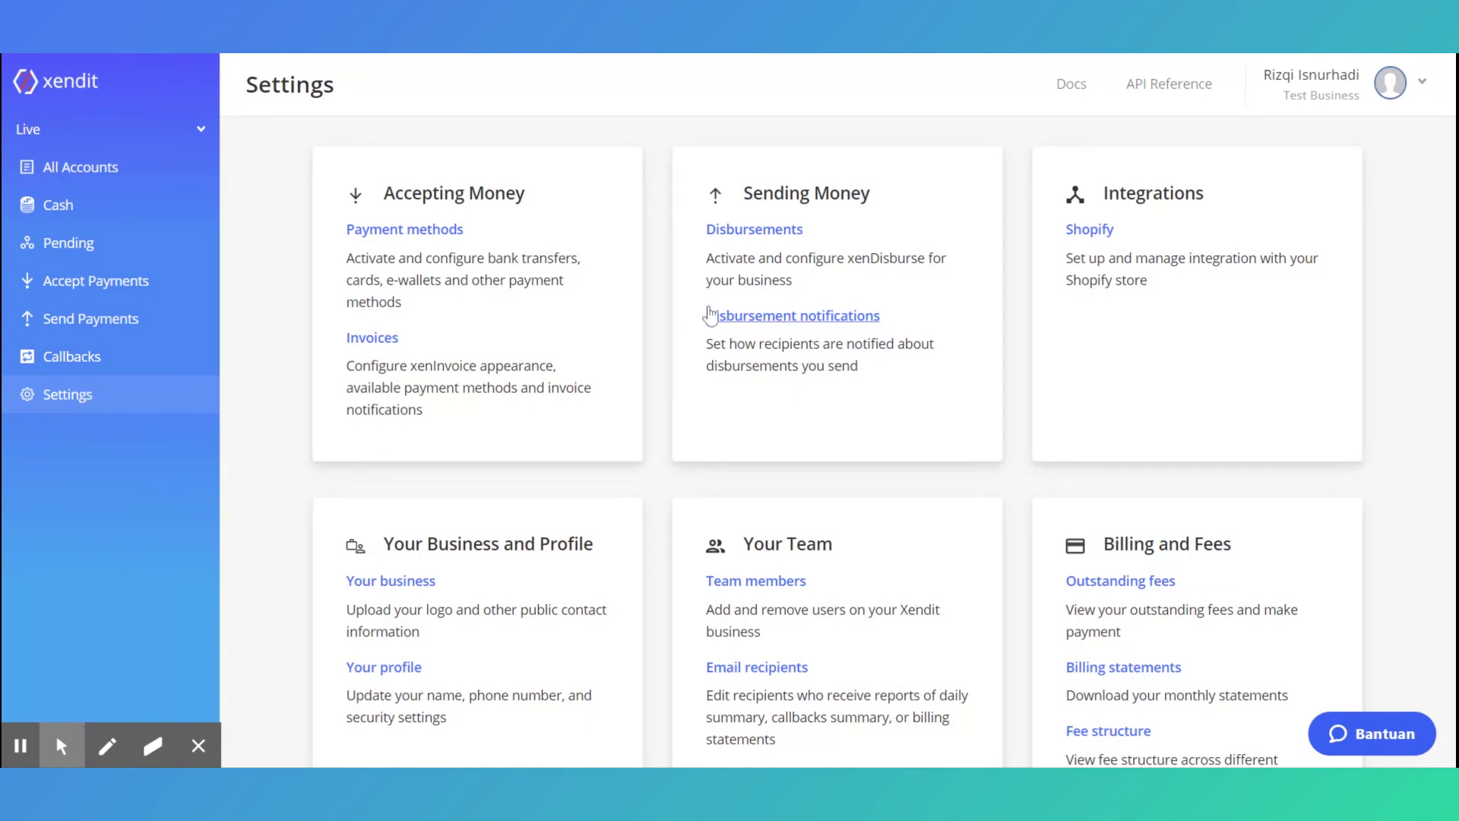
pyautogui.click(760, 232)
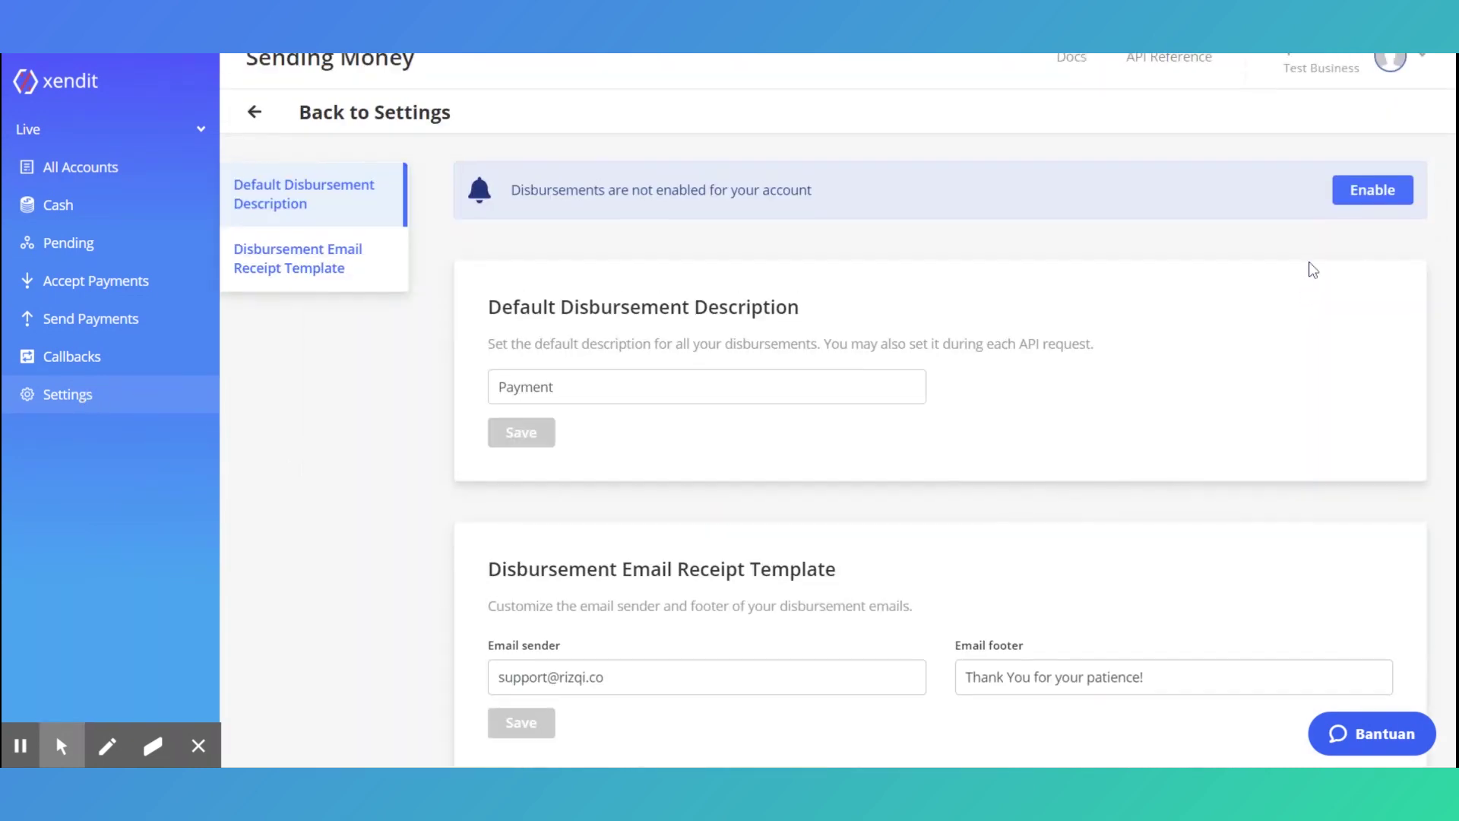
pyautogui.click(1359, 228)
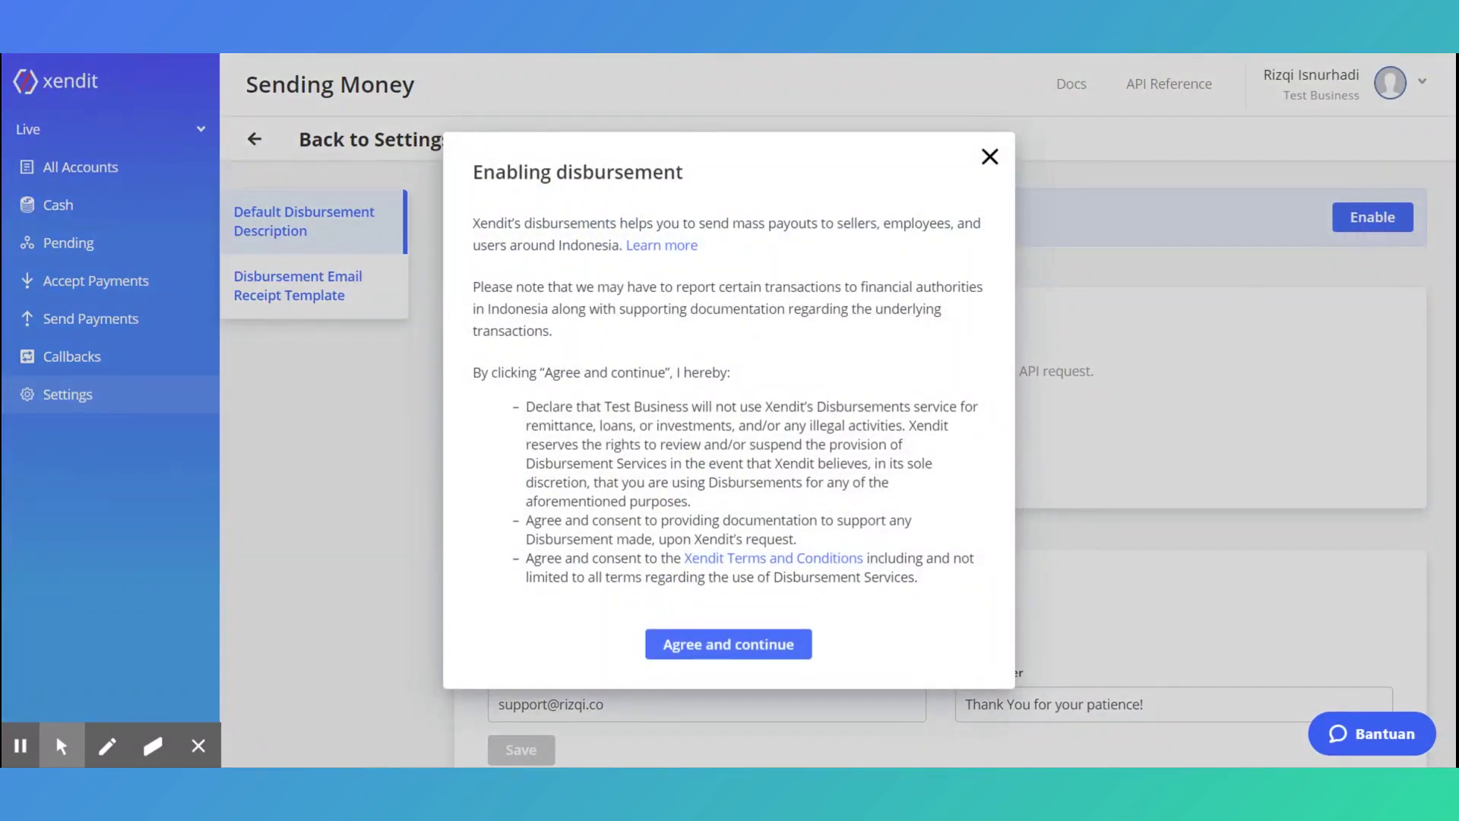
pyautogui.click(748, 651)
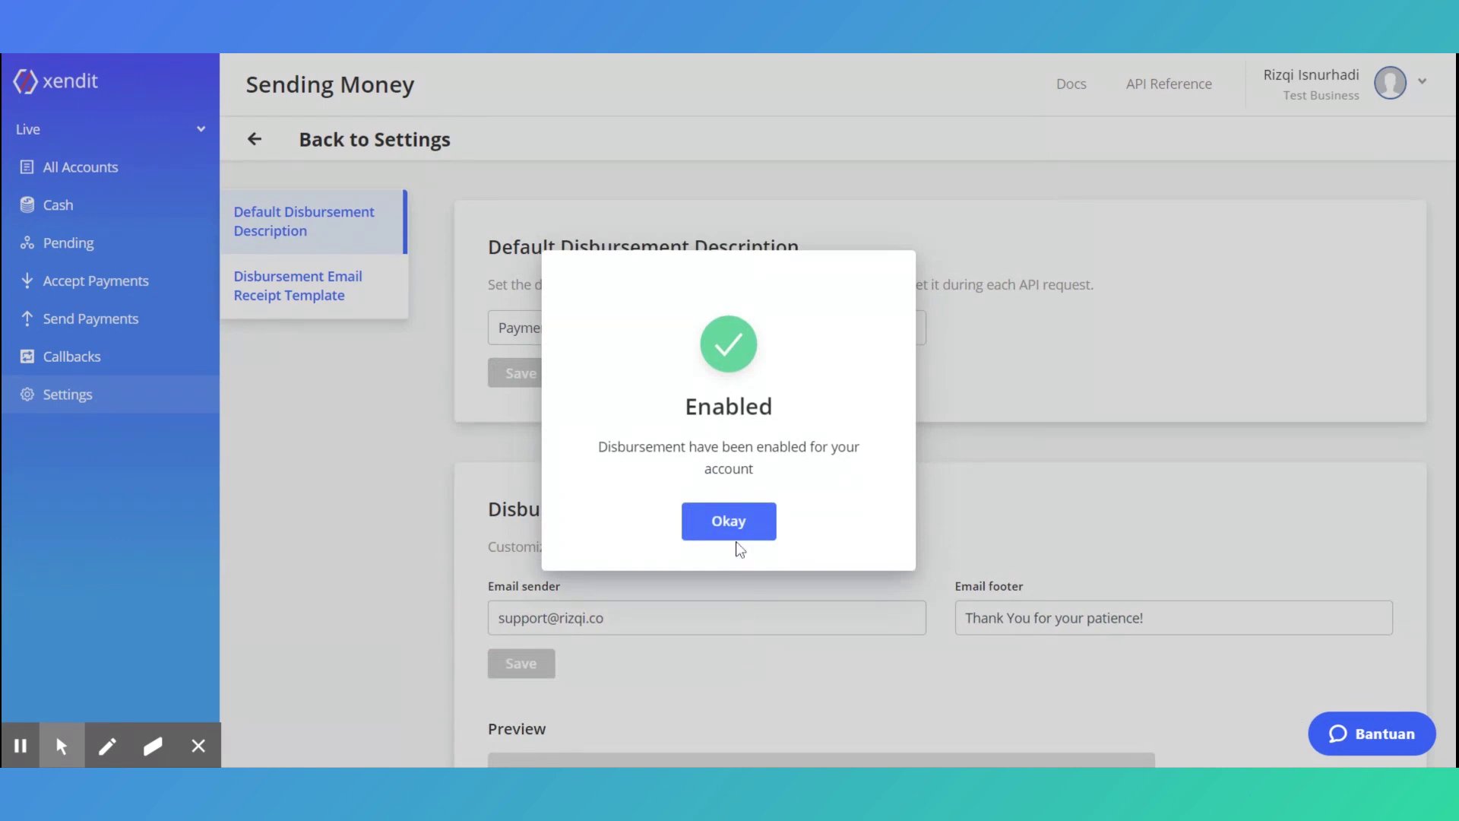
pyautogui.click(738, 519)
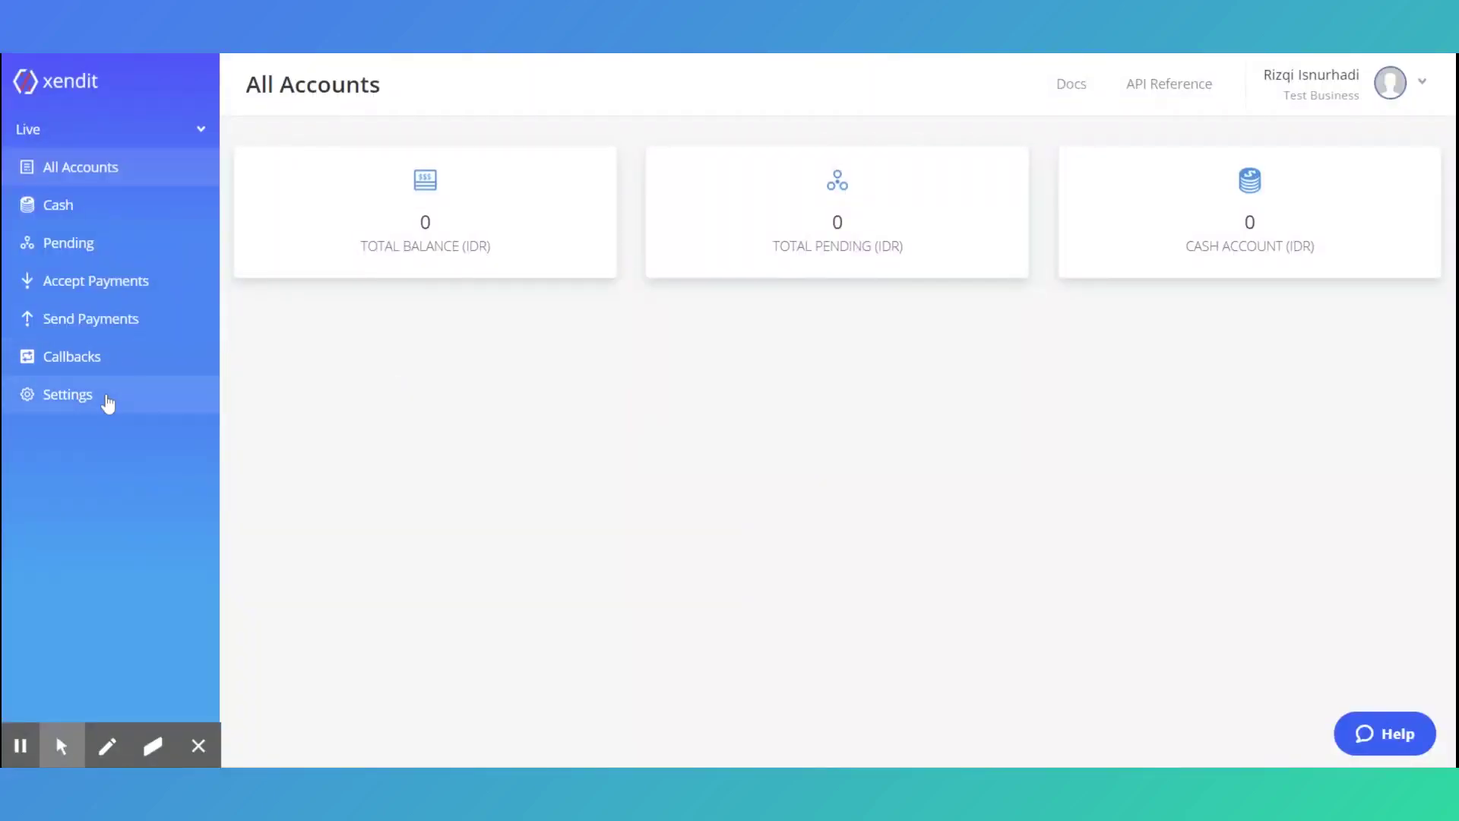
# Return to the Settings overview
pyautogui.click(107, 401)
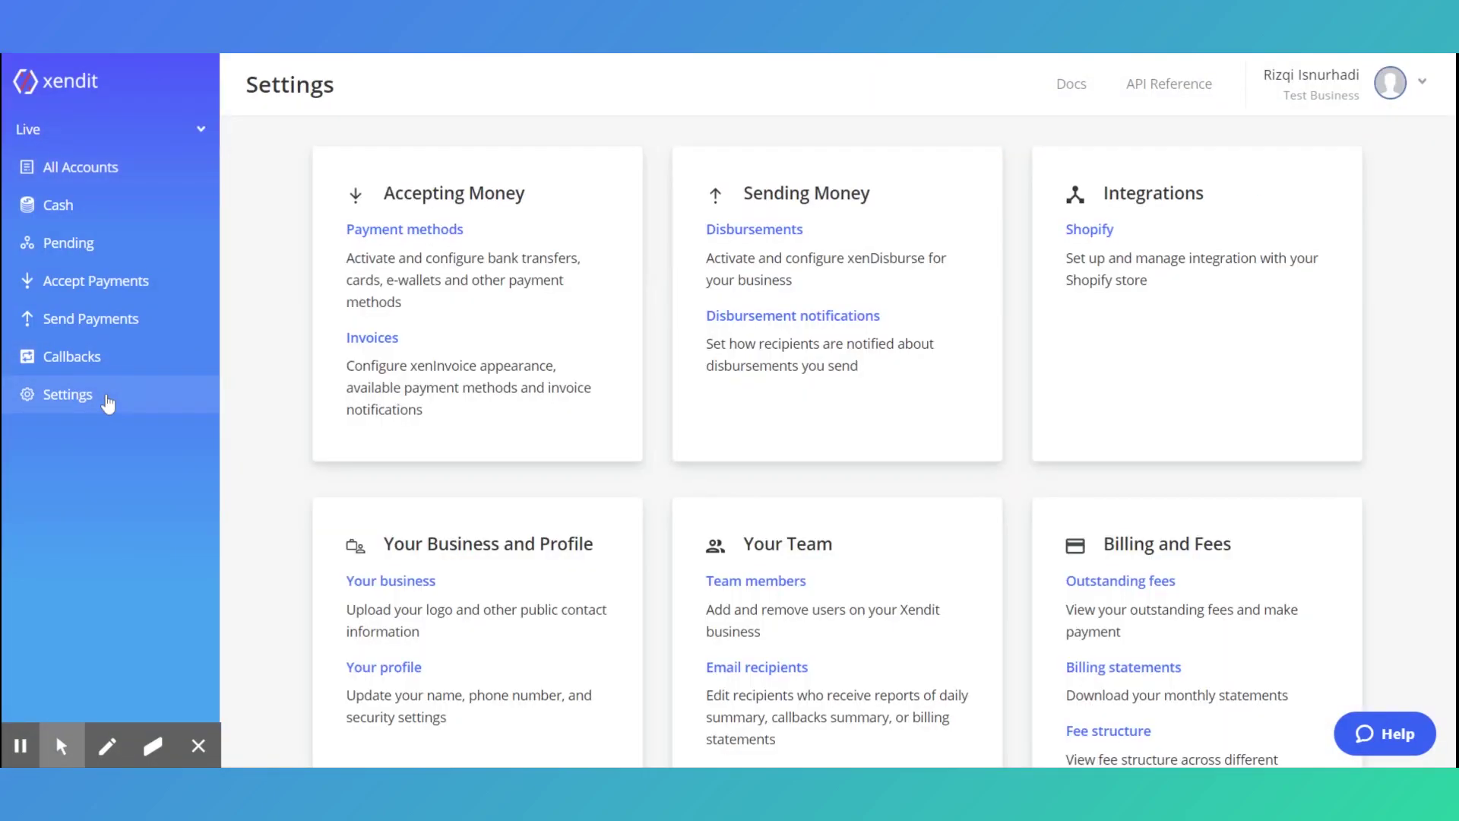
# Invite a new team member with View and Edit permissions, leaving Approve unticked
pyautogui.click(730, 592)
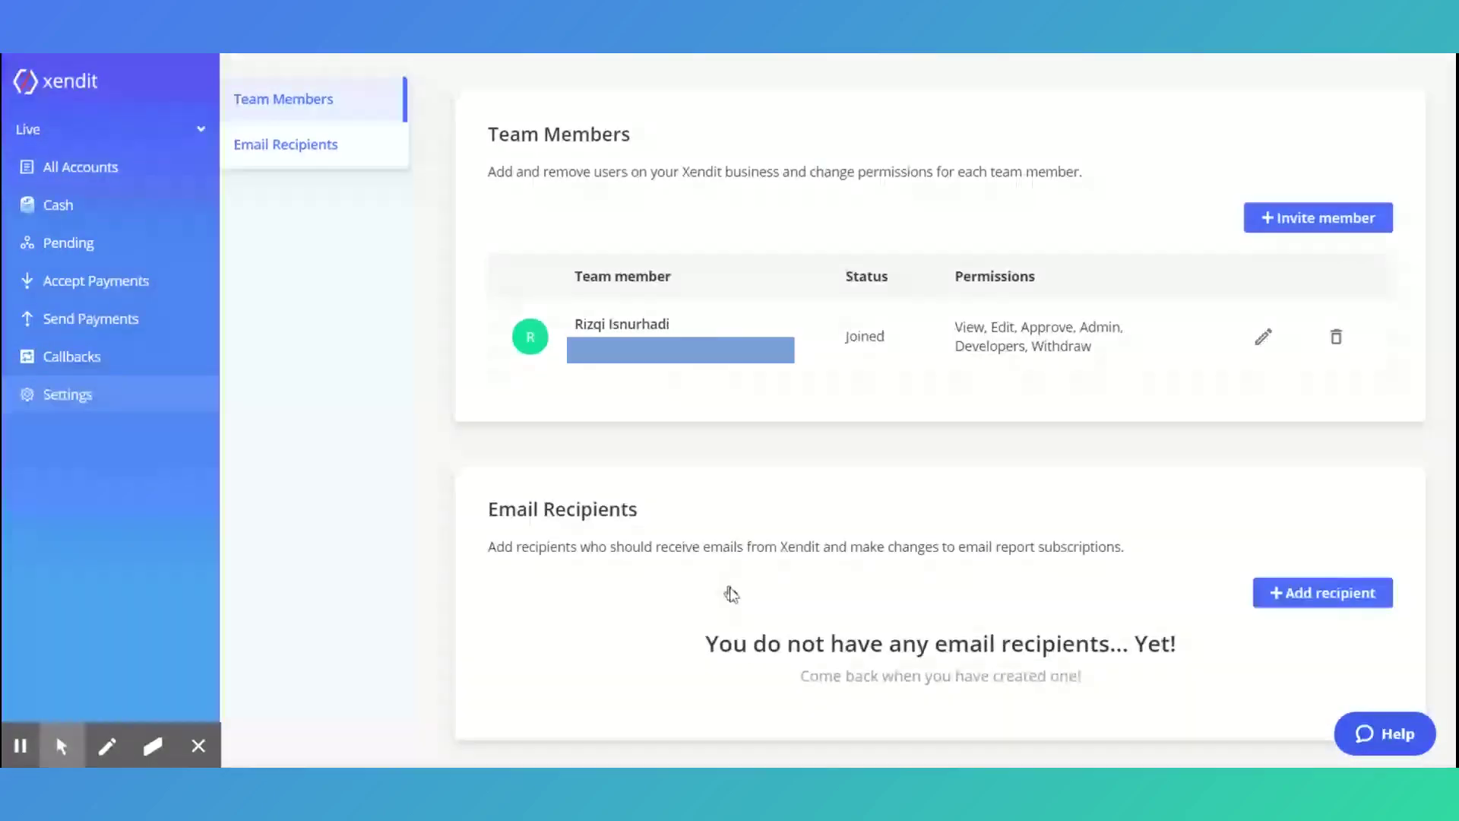
pyautogui.click(1283, 224)
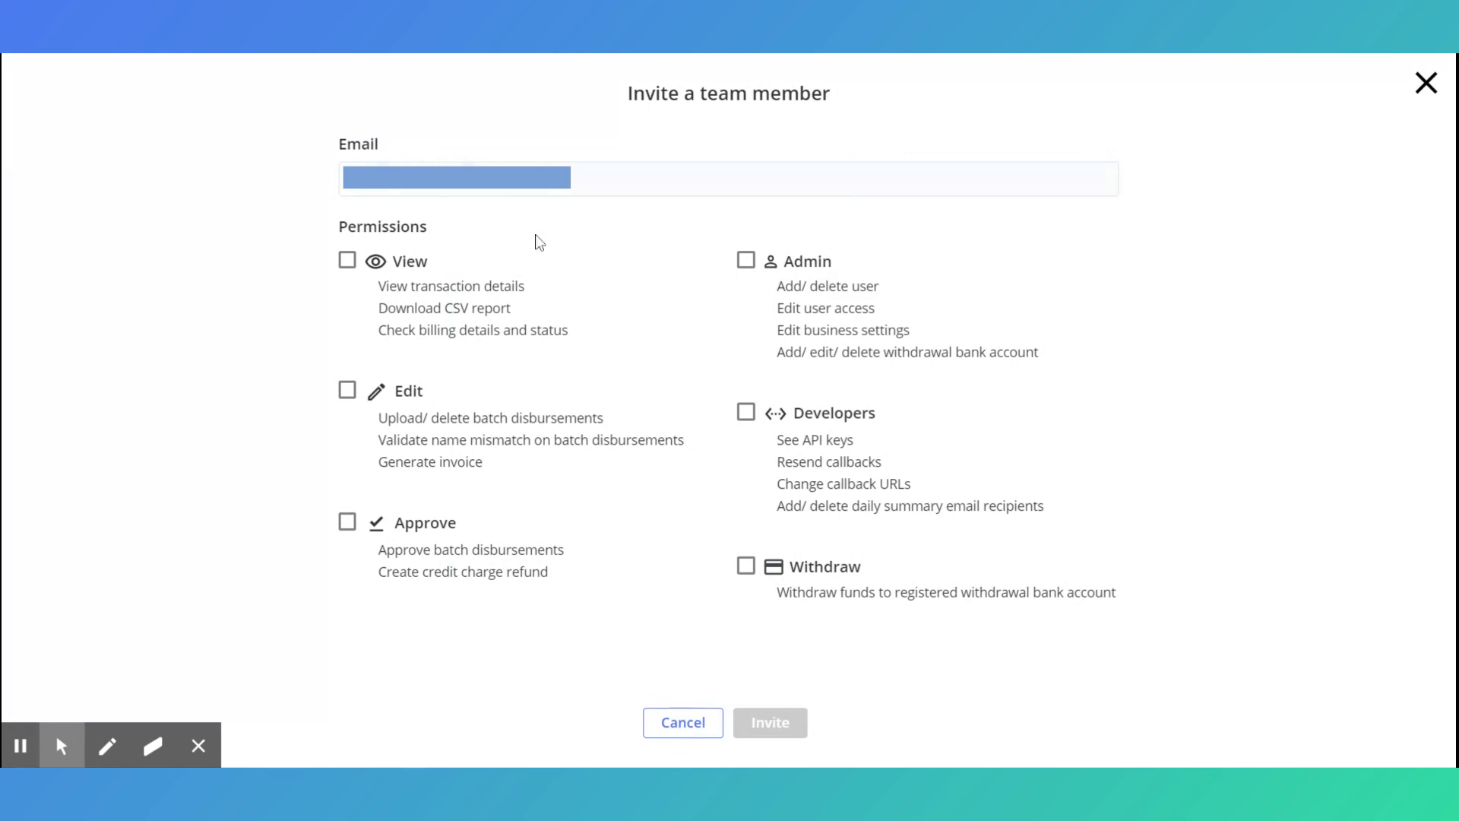
pyautogui.click(348, 262)
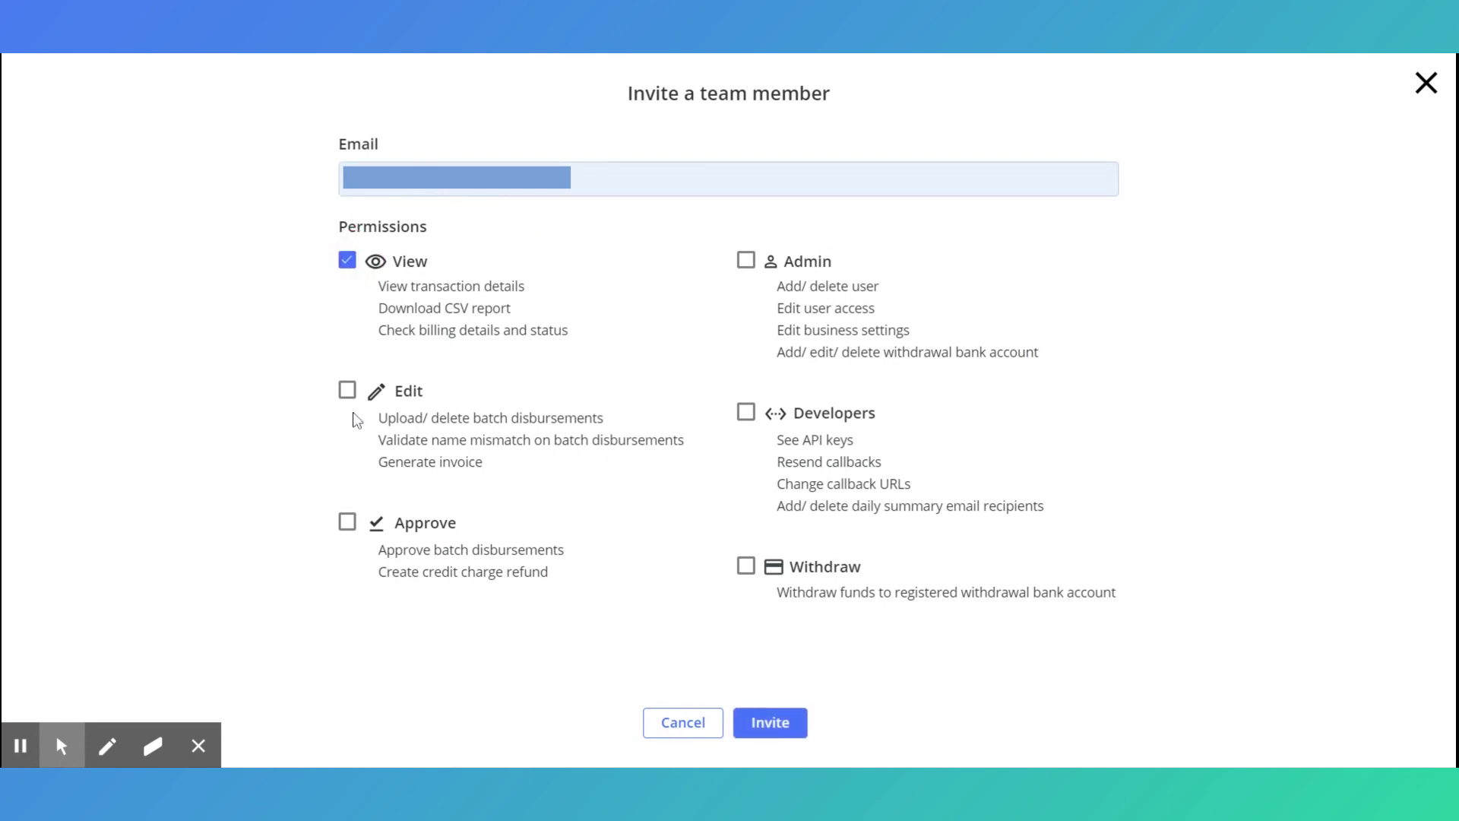
pyautogui.click(350, 391)
pyautogui.click(348, 520)
pyautogui.click(351, 529)
pyautogui.click(775, 730)
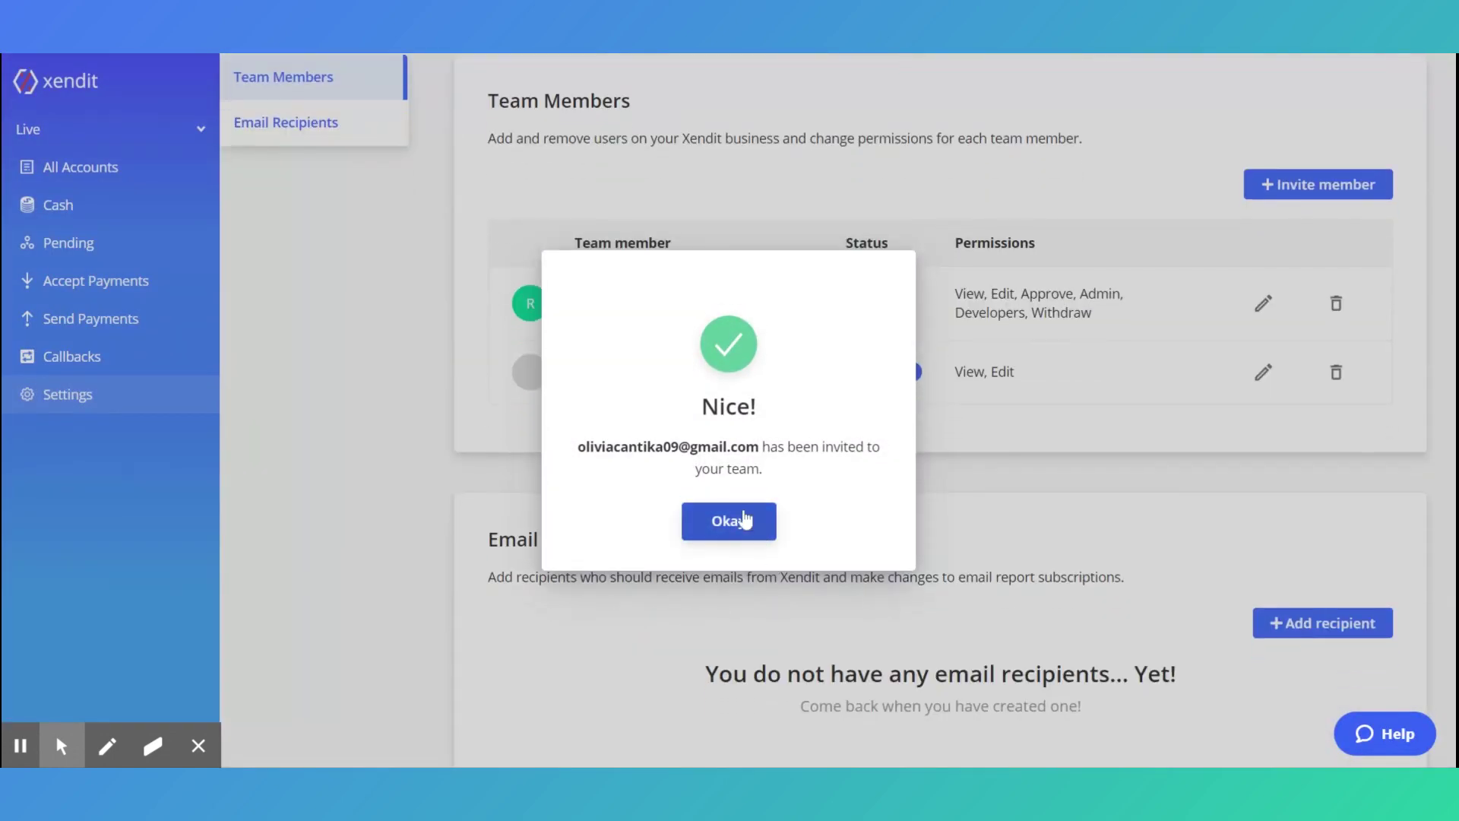
pyautogui.click(746, 520)
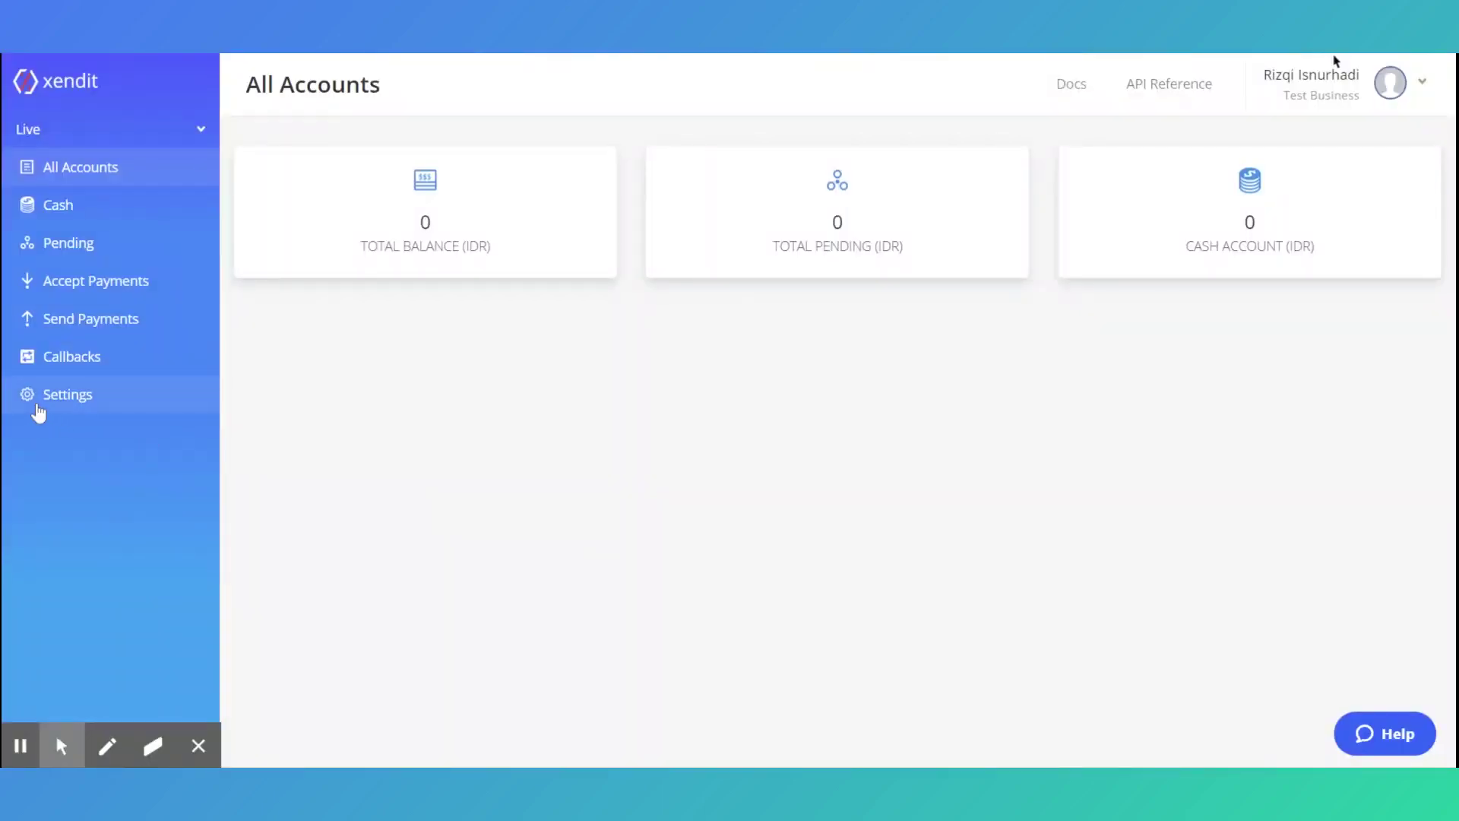
# Set a new 6-digit PIN under Your profile's Additional security, confirming with the account password
pyautogui.click(38, 407)
pyautogui.scroll(-2, 424, 521)
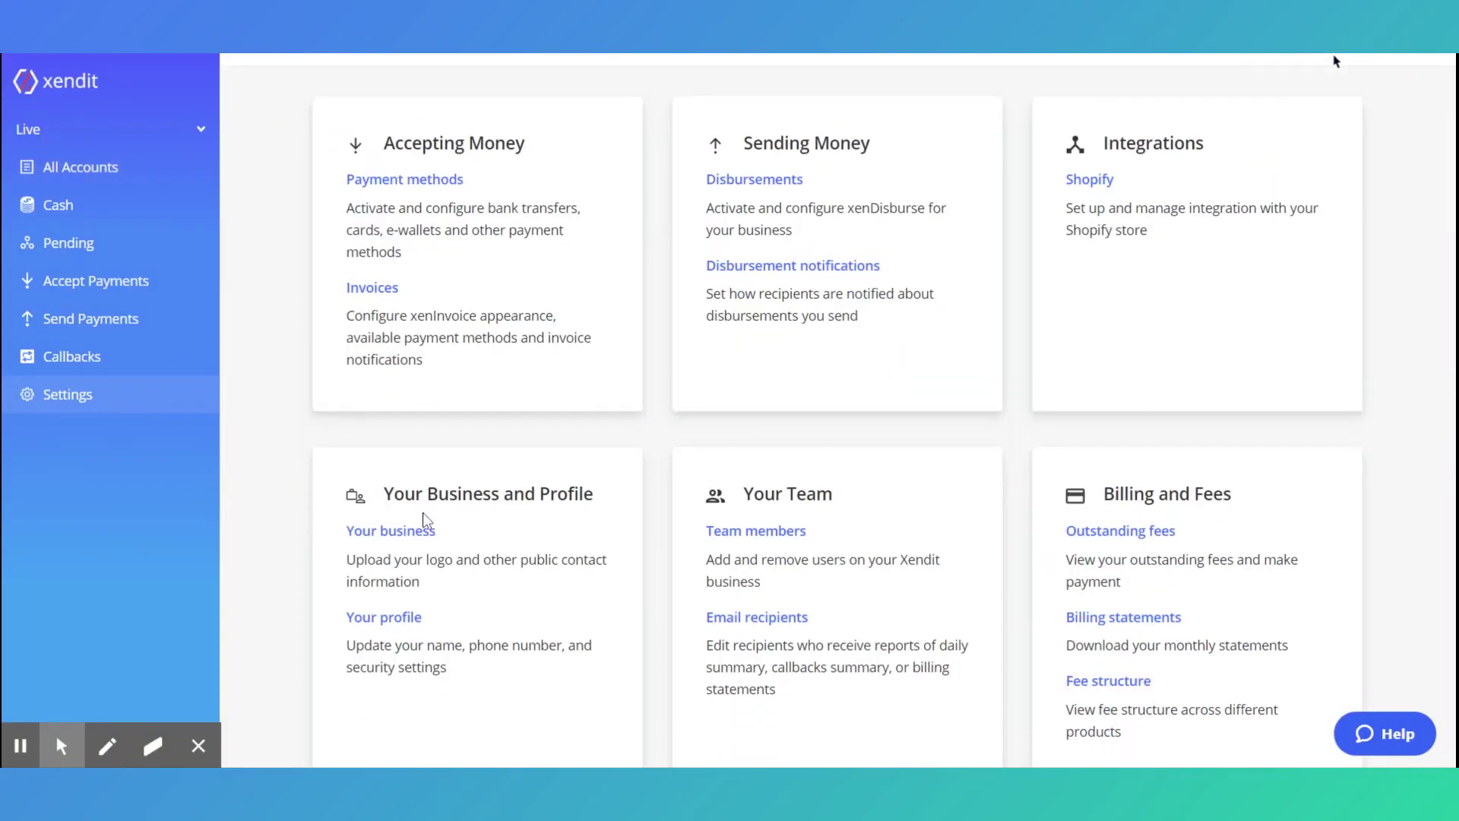
pyautogui.click(386, 578)
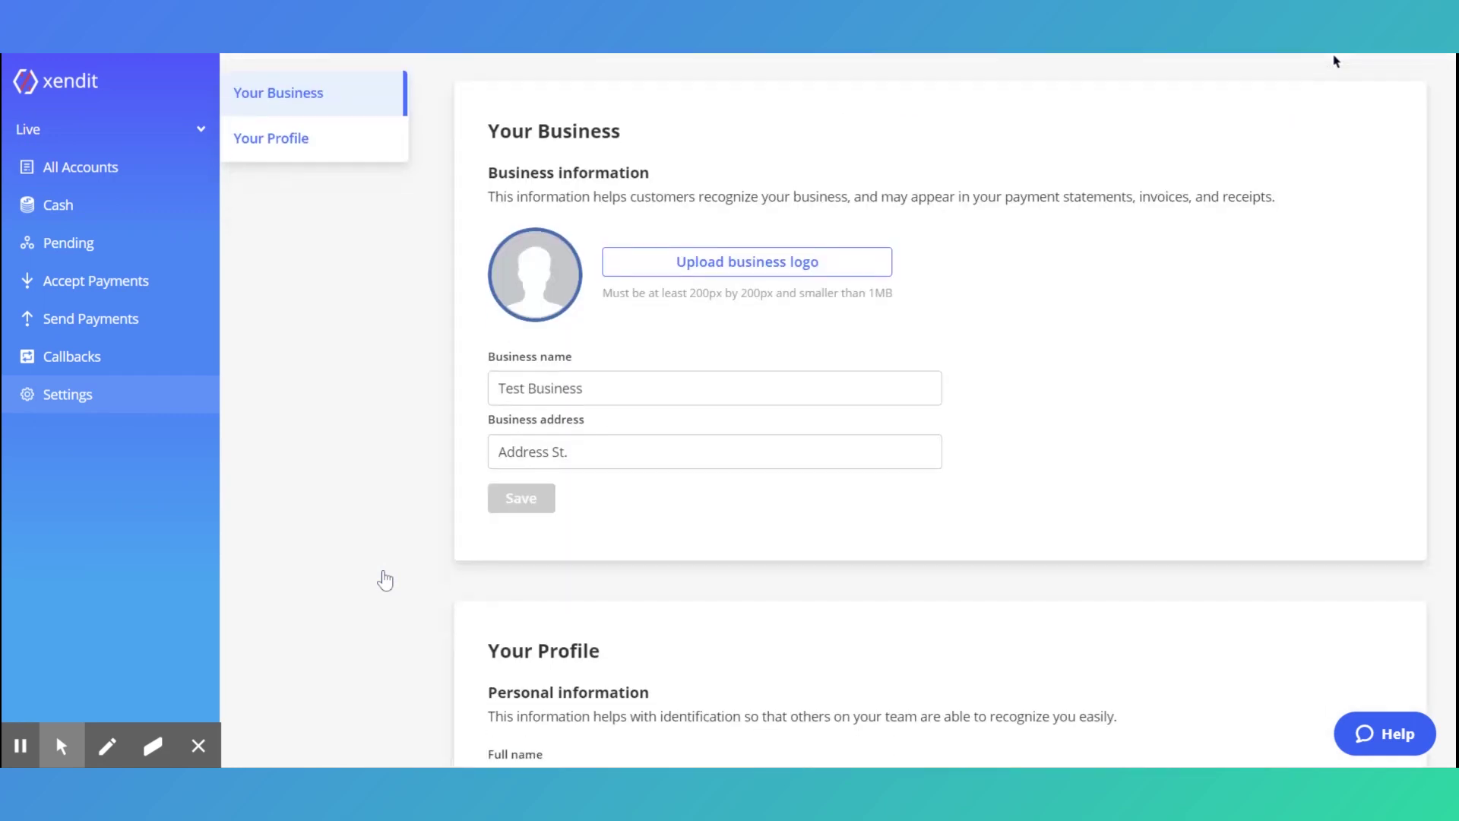
pyautogui.scroll(-3, 621, 496)
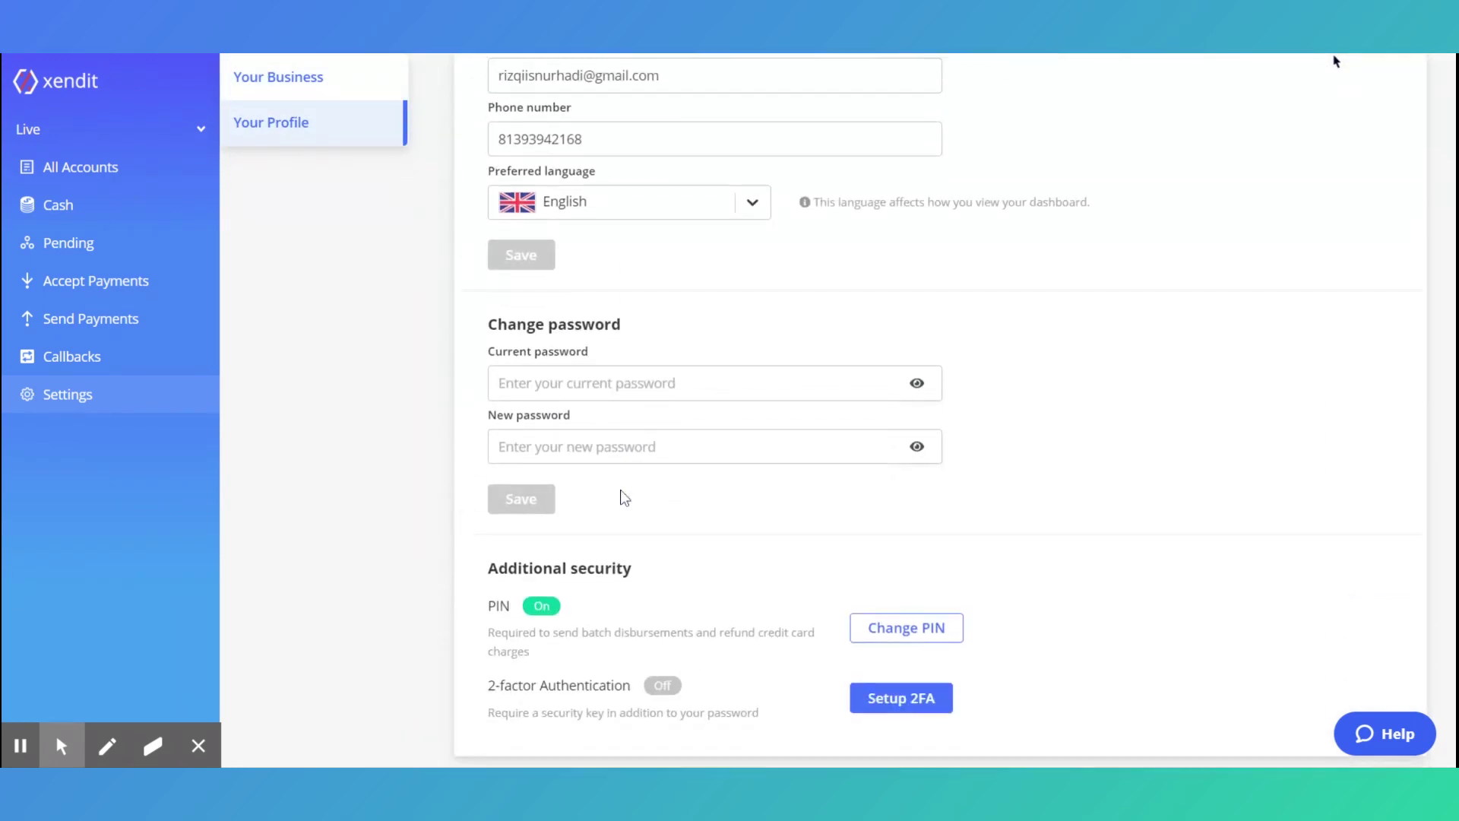
pyautogui.click(899, 627)
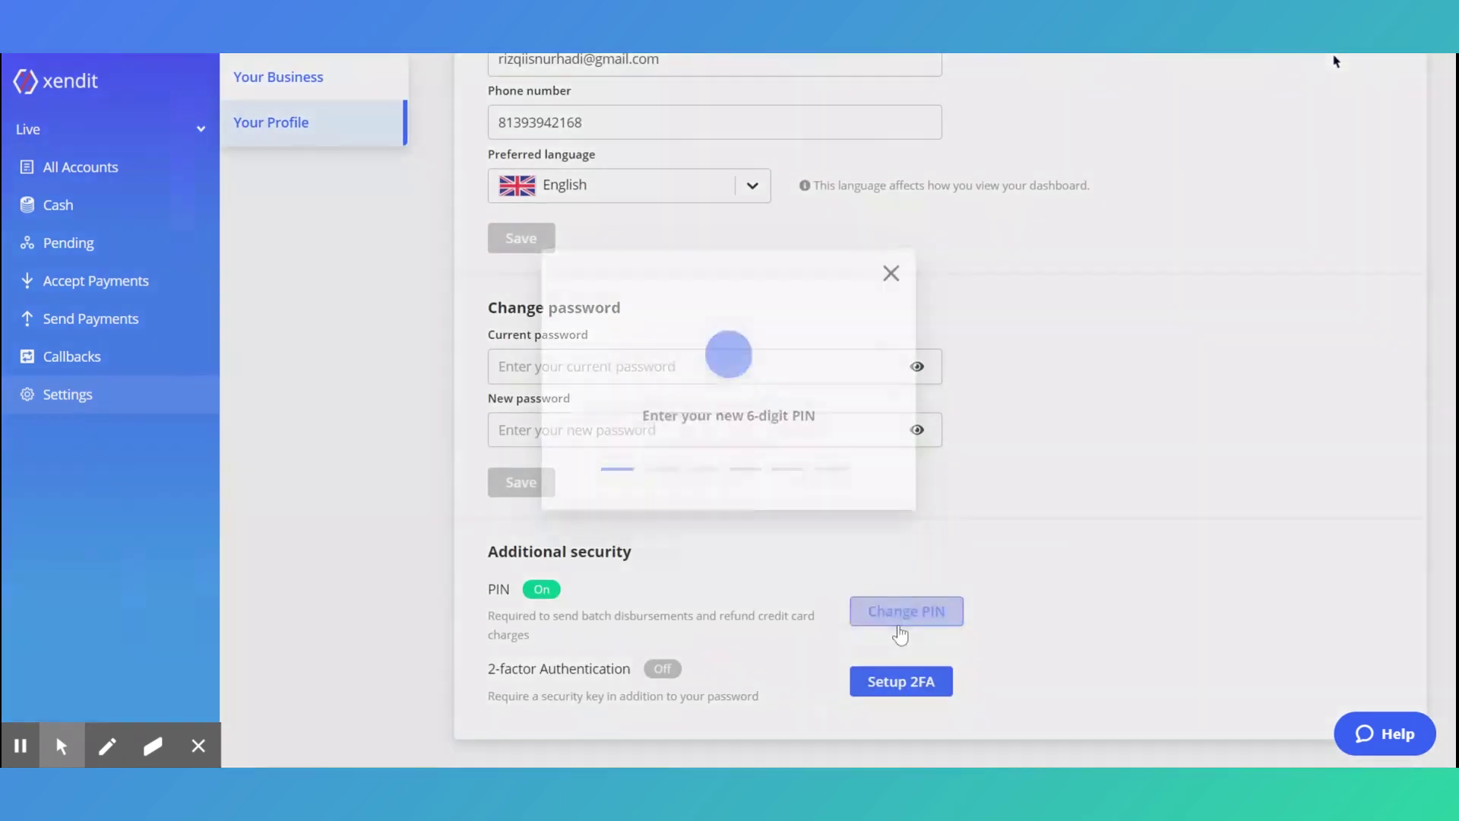
pyautogui.write('123456')
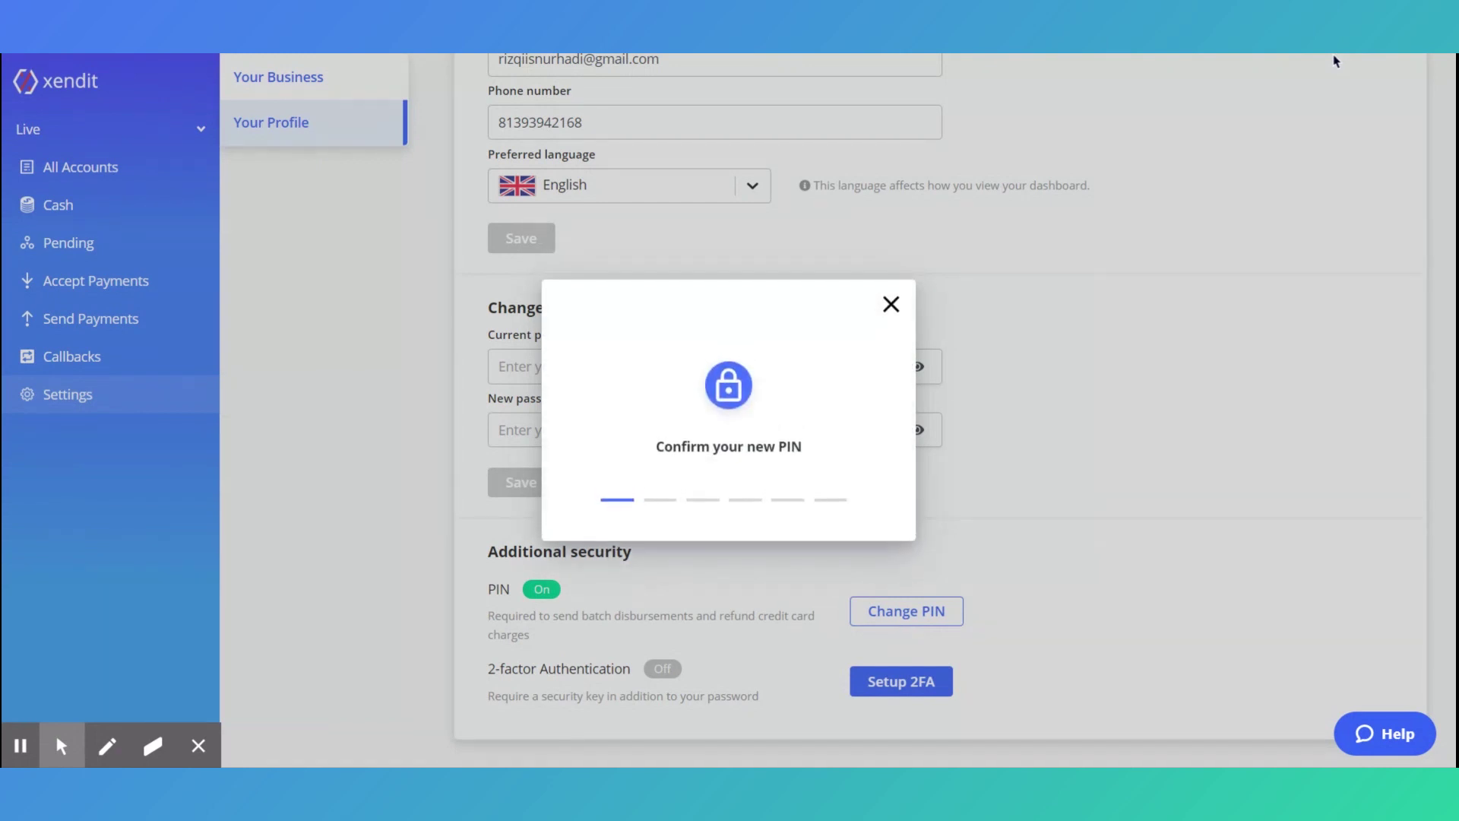
pyautogui.write('123456')
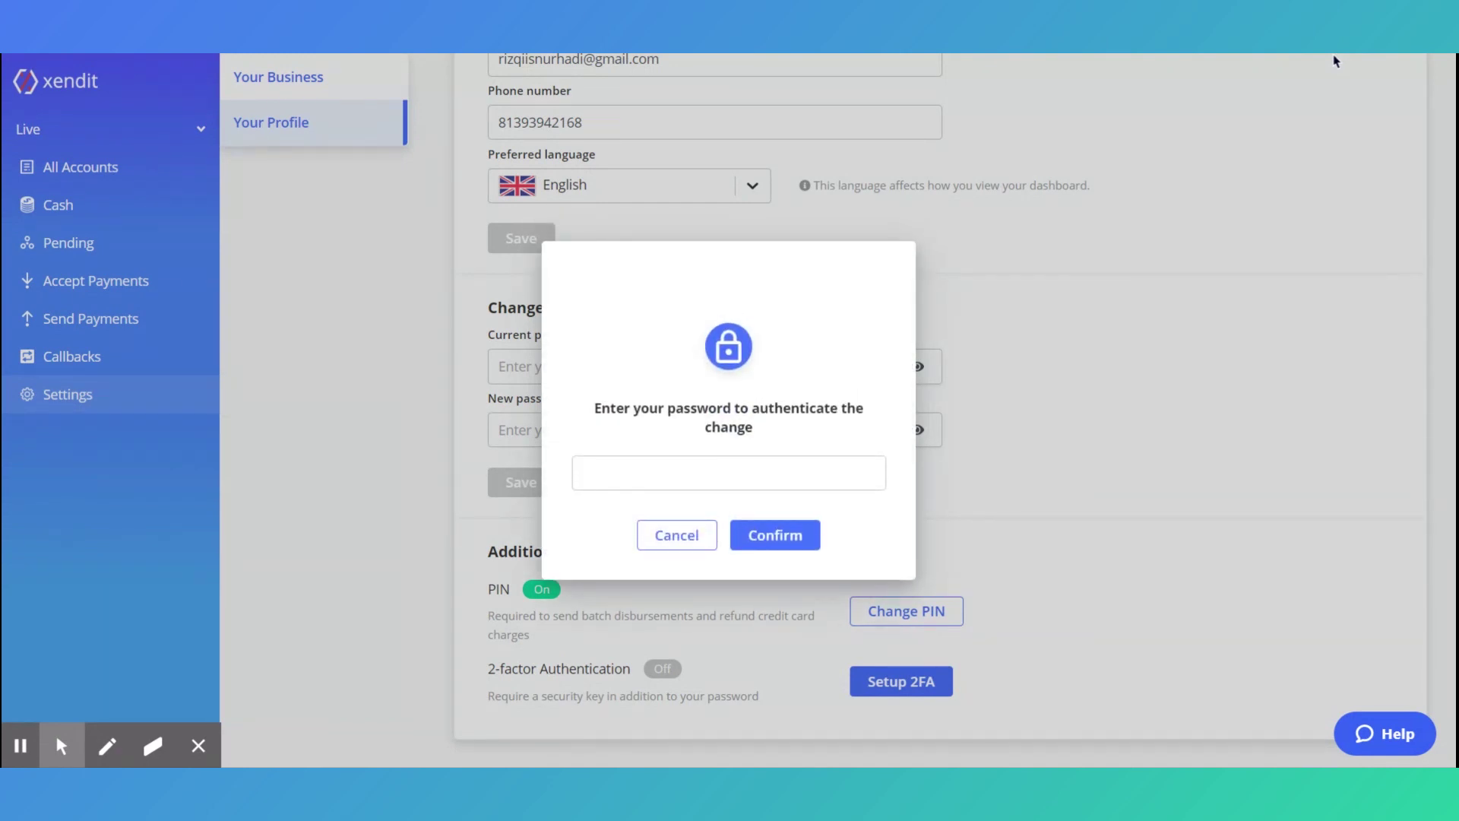
pyautogui.click(795, 485)
pyautogui.hotkey('ctrl', 'v')
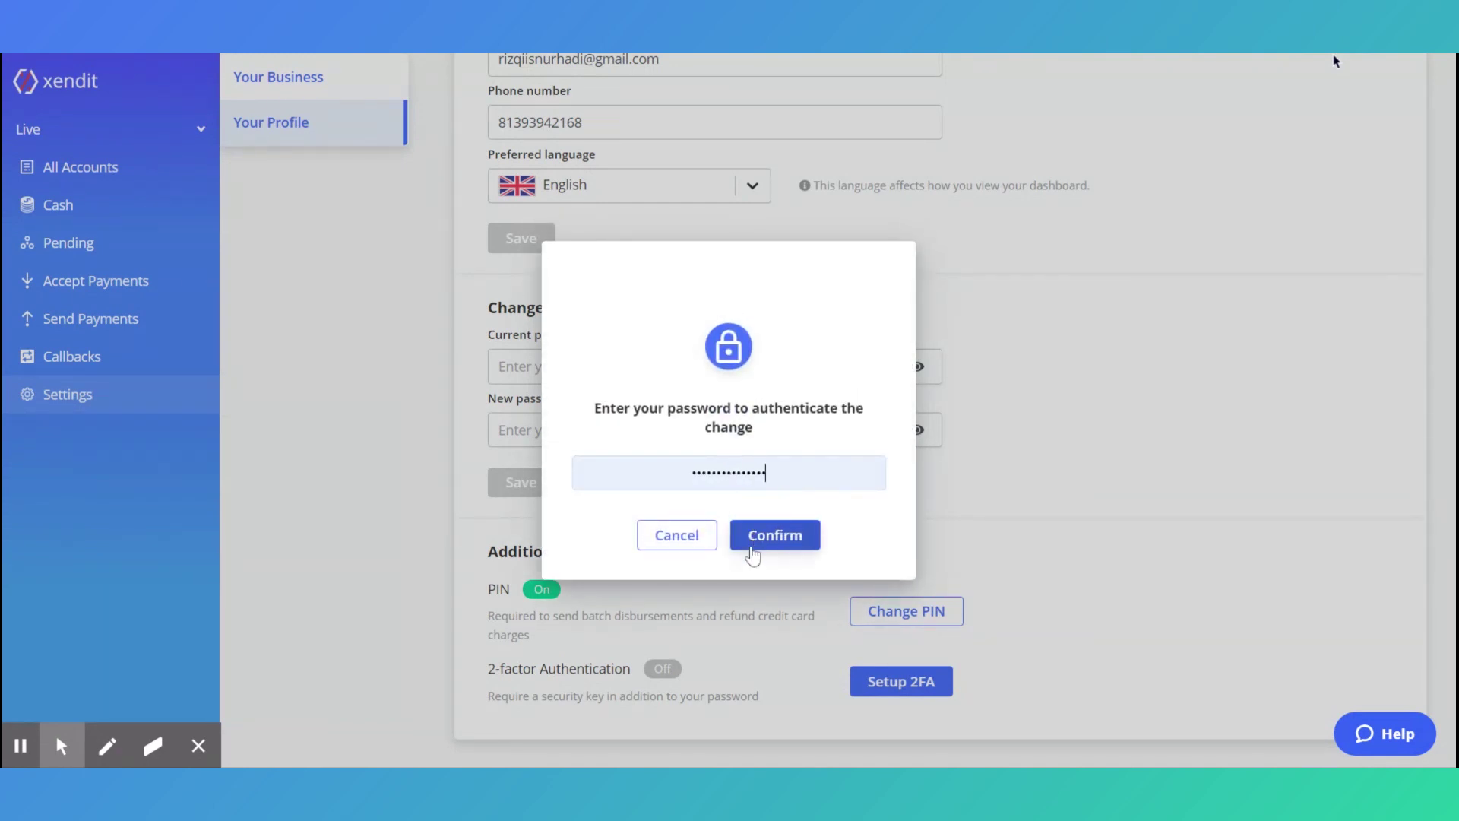
pyautogui.click(751, 548)
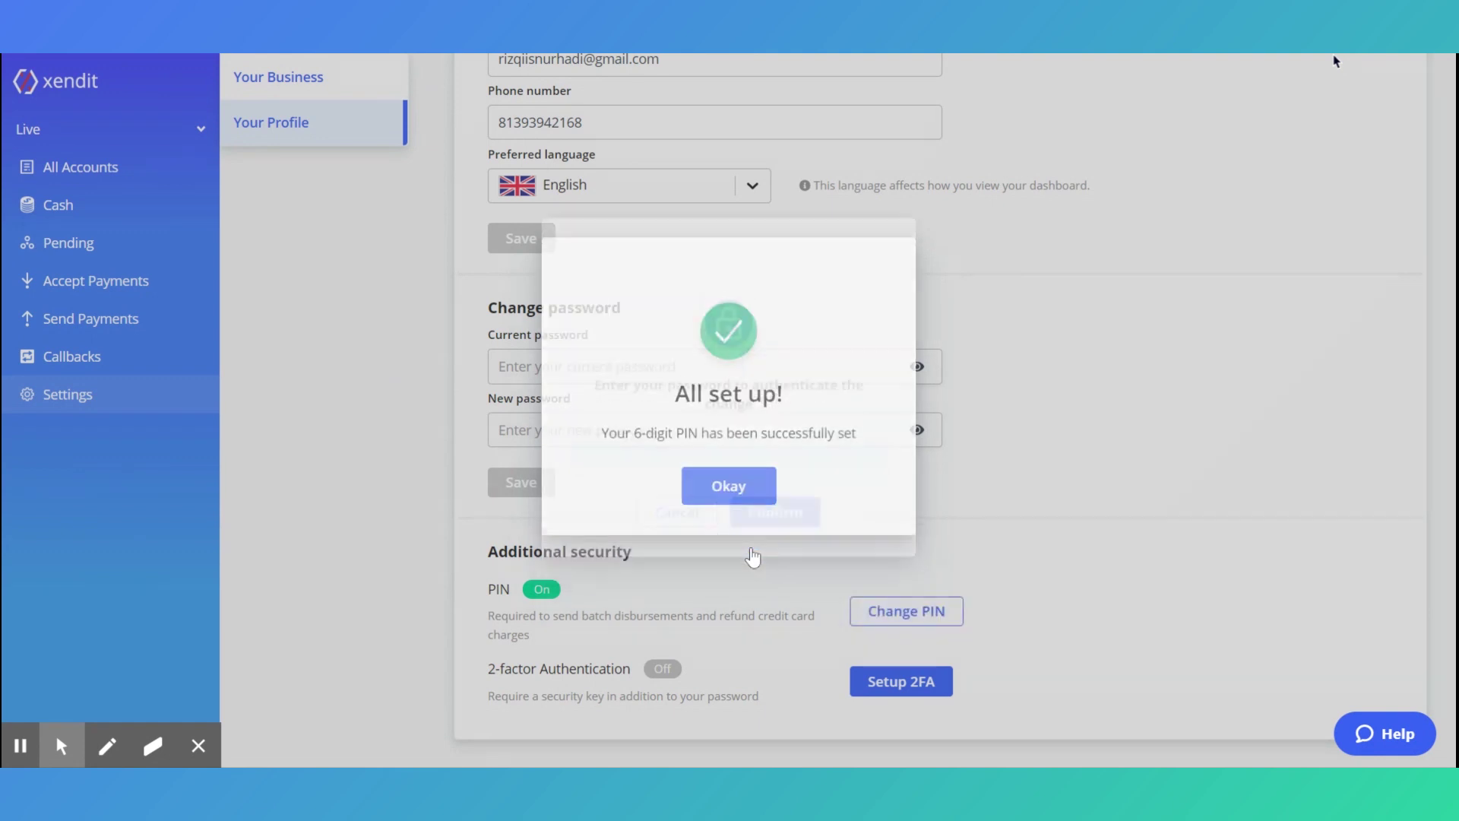
pyautogui.click(729, 511)
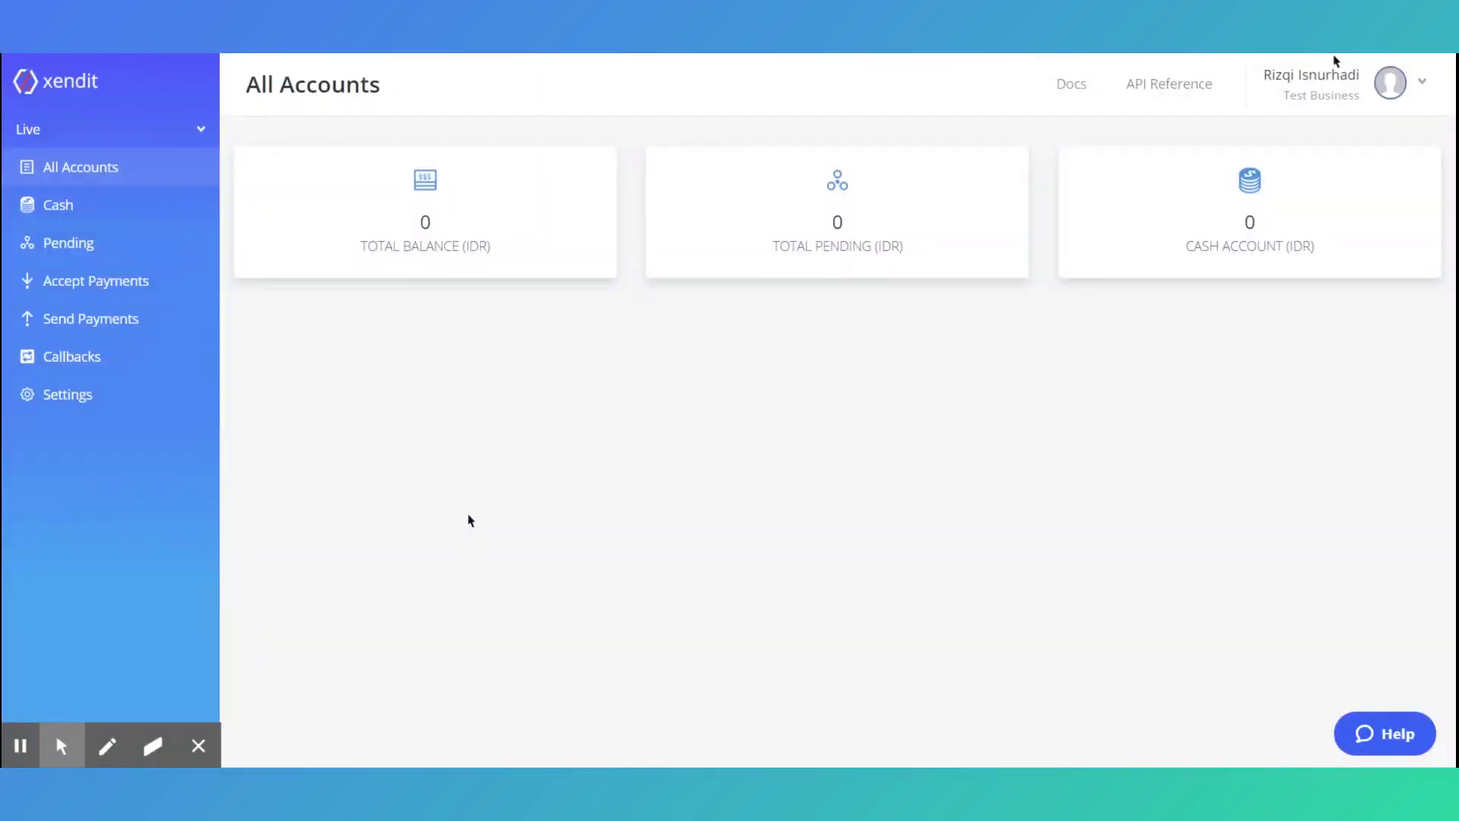
# Set the batch receipt sender to your own e-mail and footer to 'We hope you like the product!', then save
pyautogui.click(94, 409)
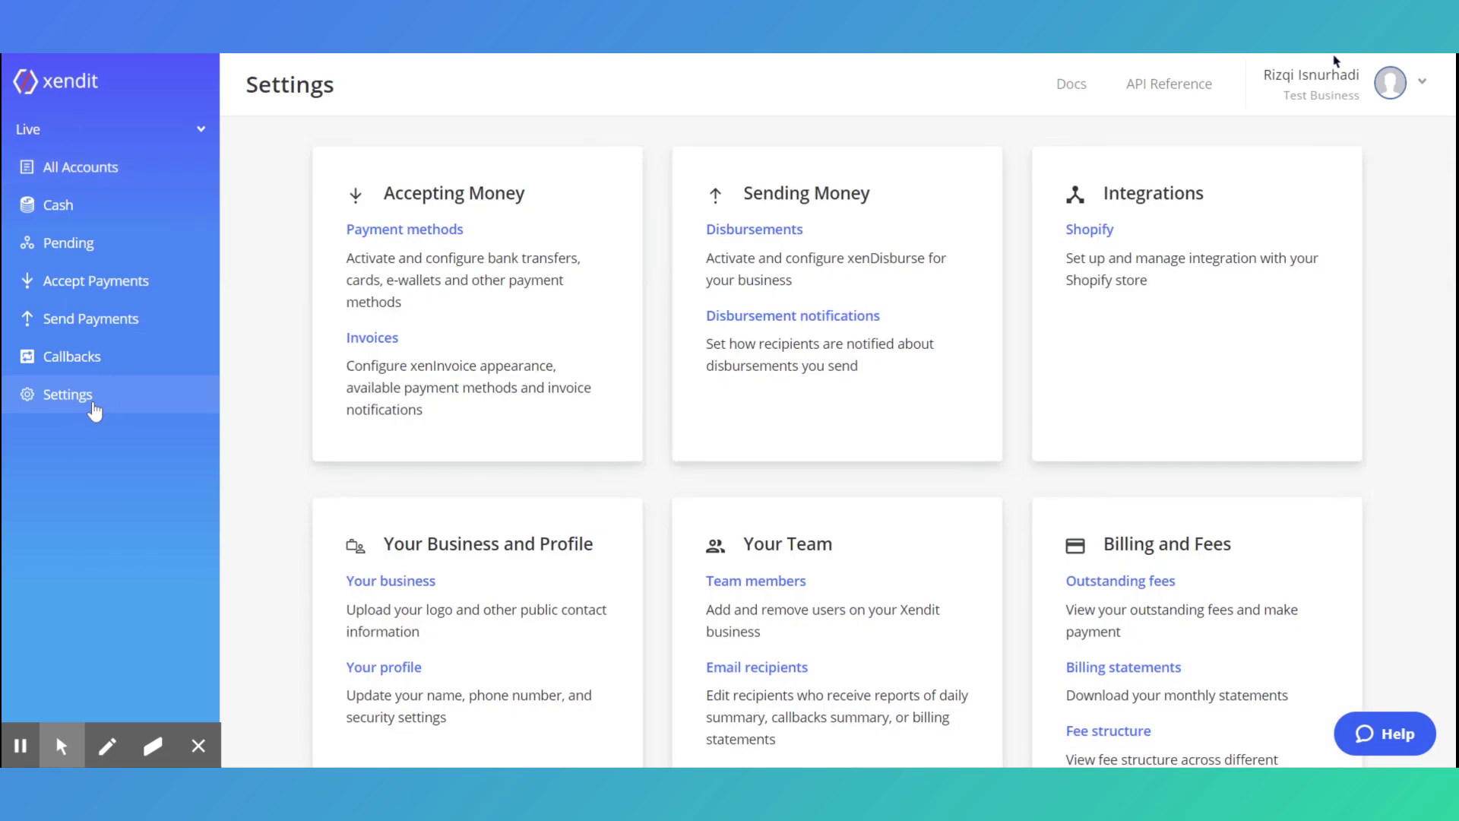
pyautogui.click(715, 233)
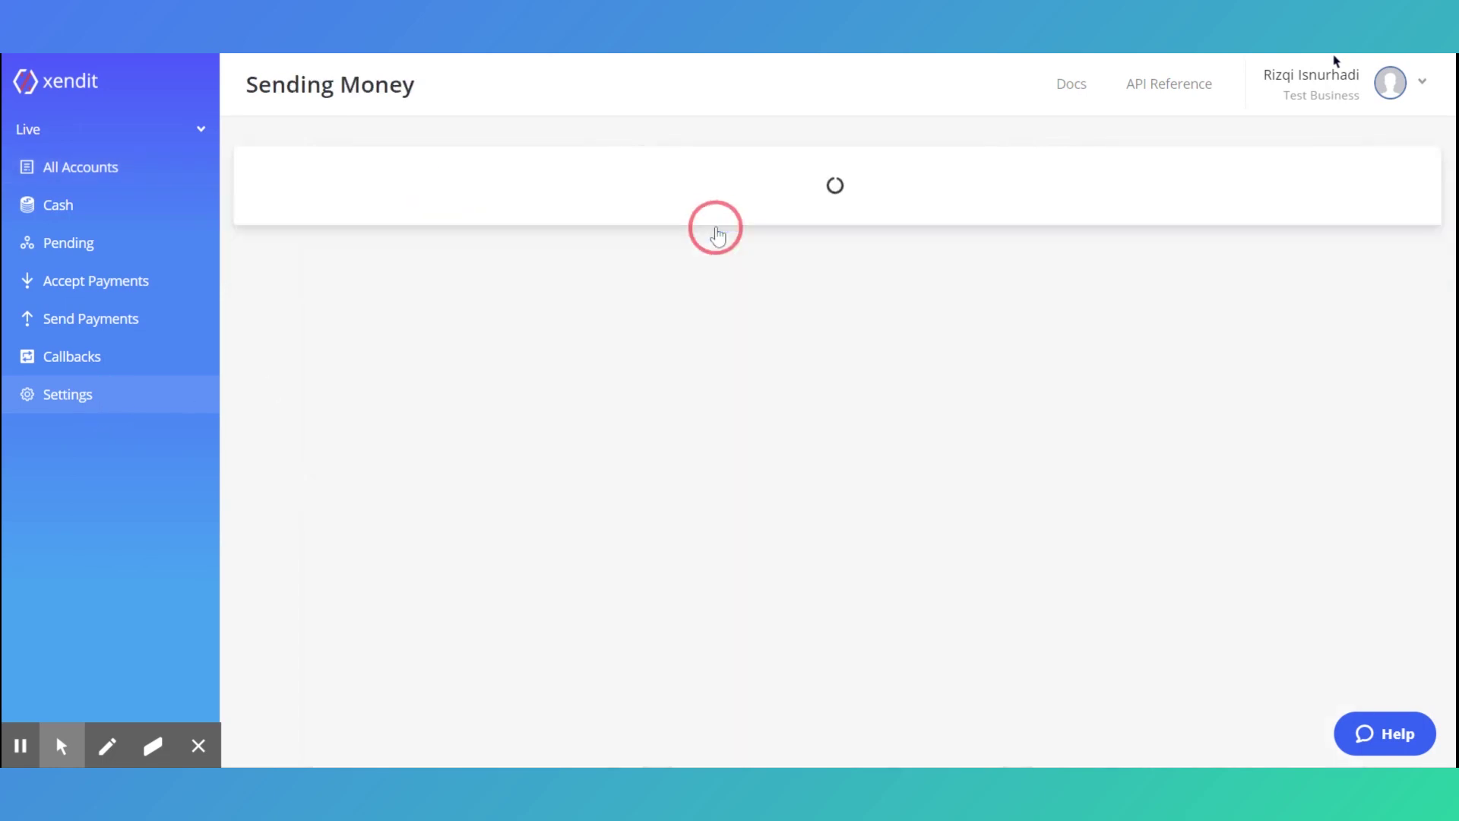
pyautogui.scroll(-3, 716, 235)
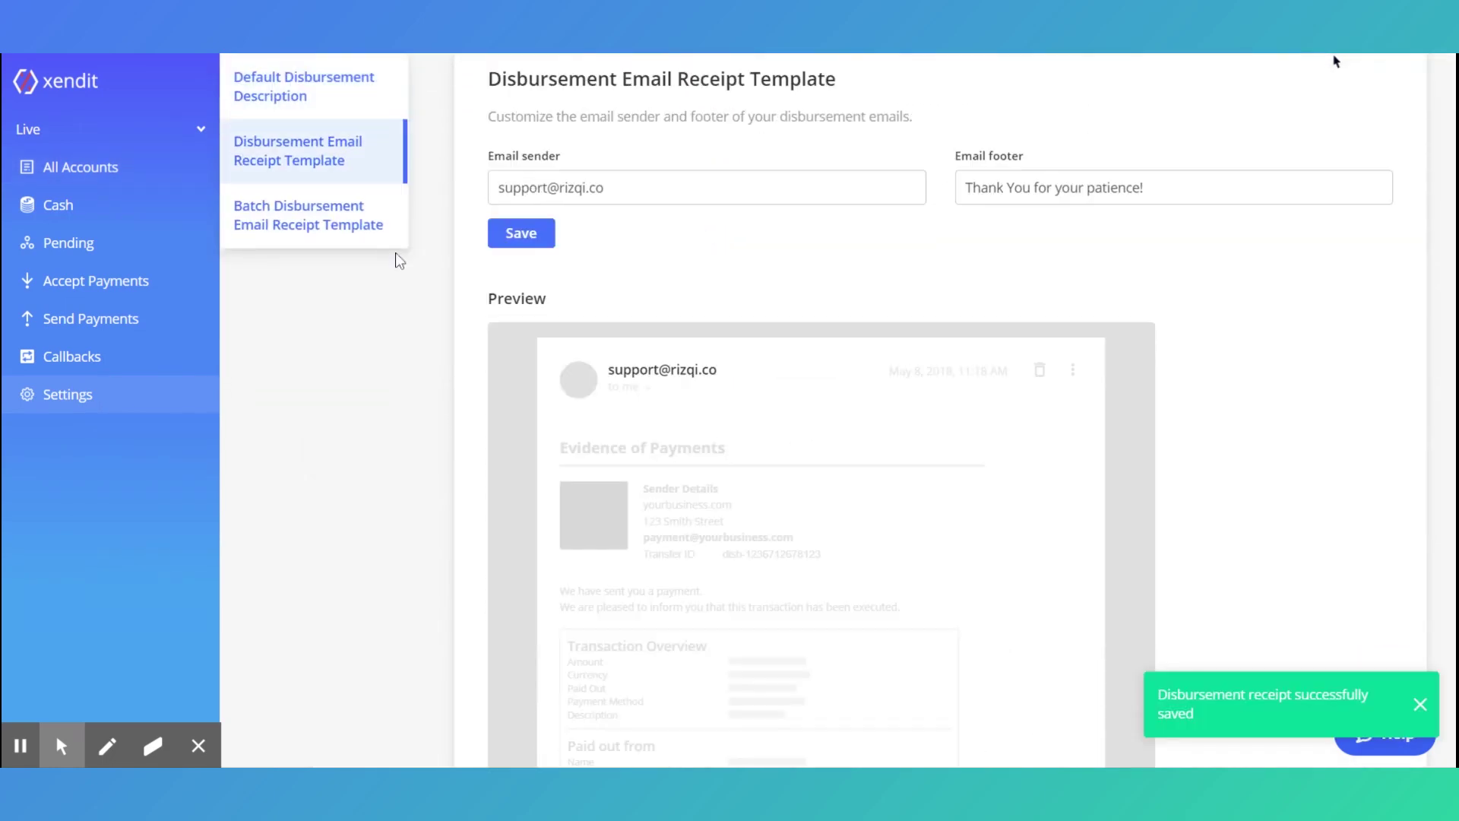
pyautogui.click(340, 226)
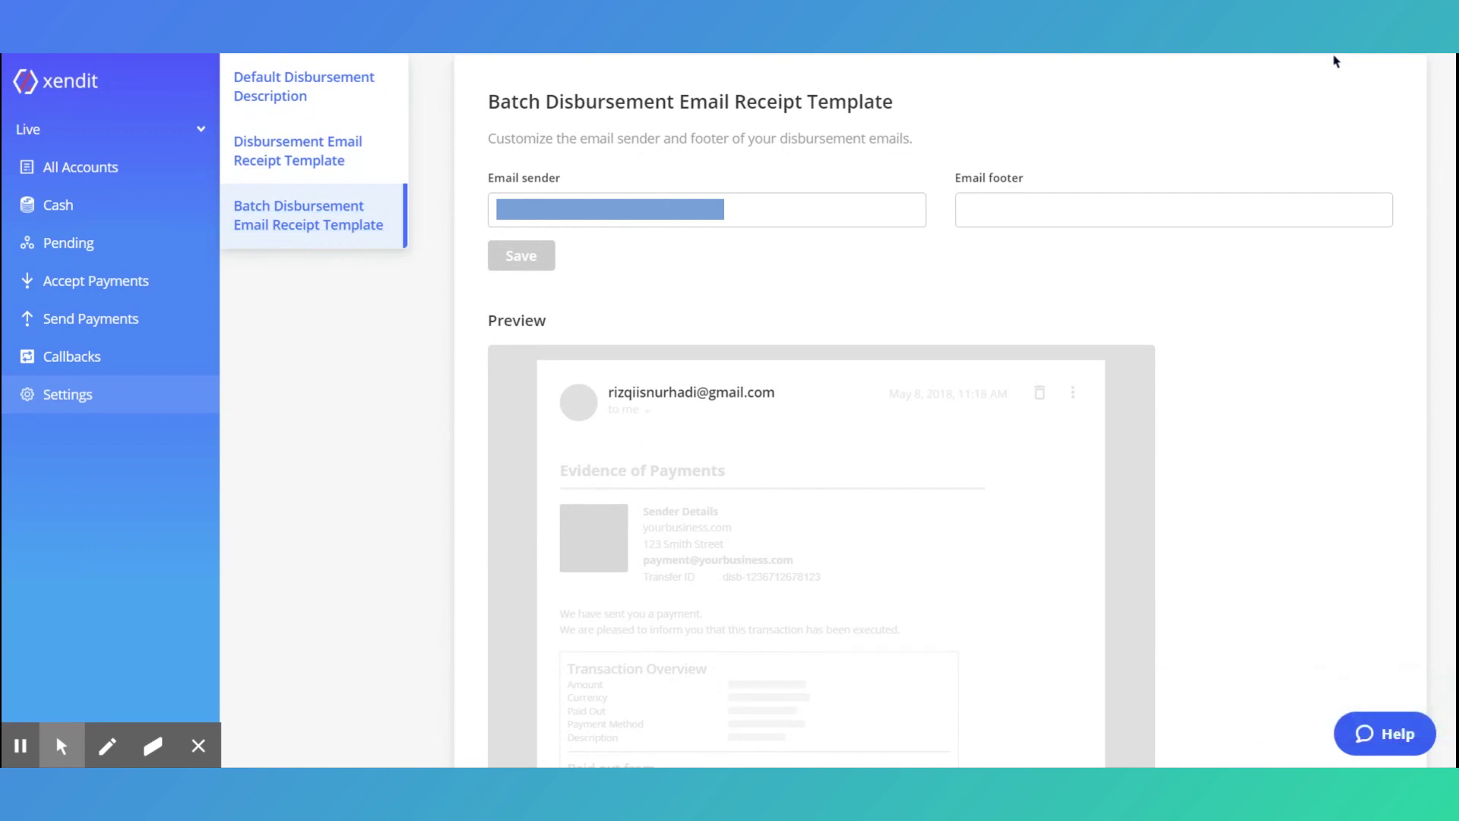
pyautogui.click(674, 216)
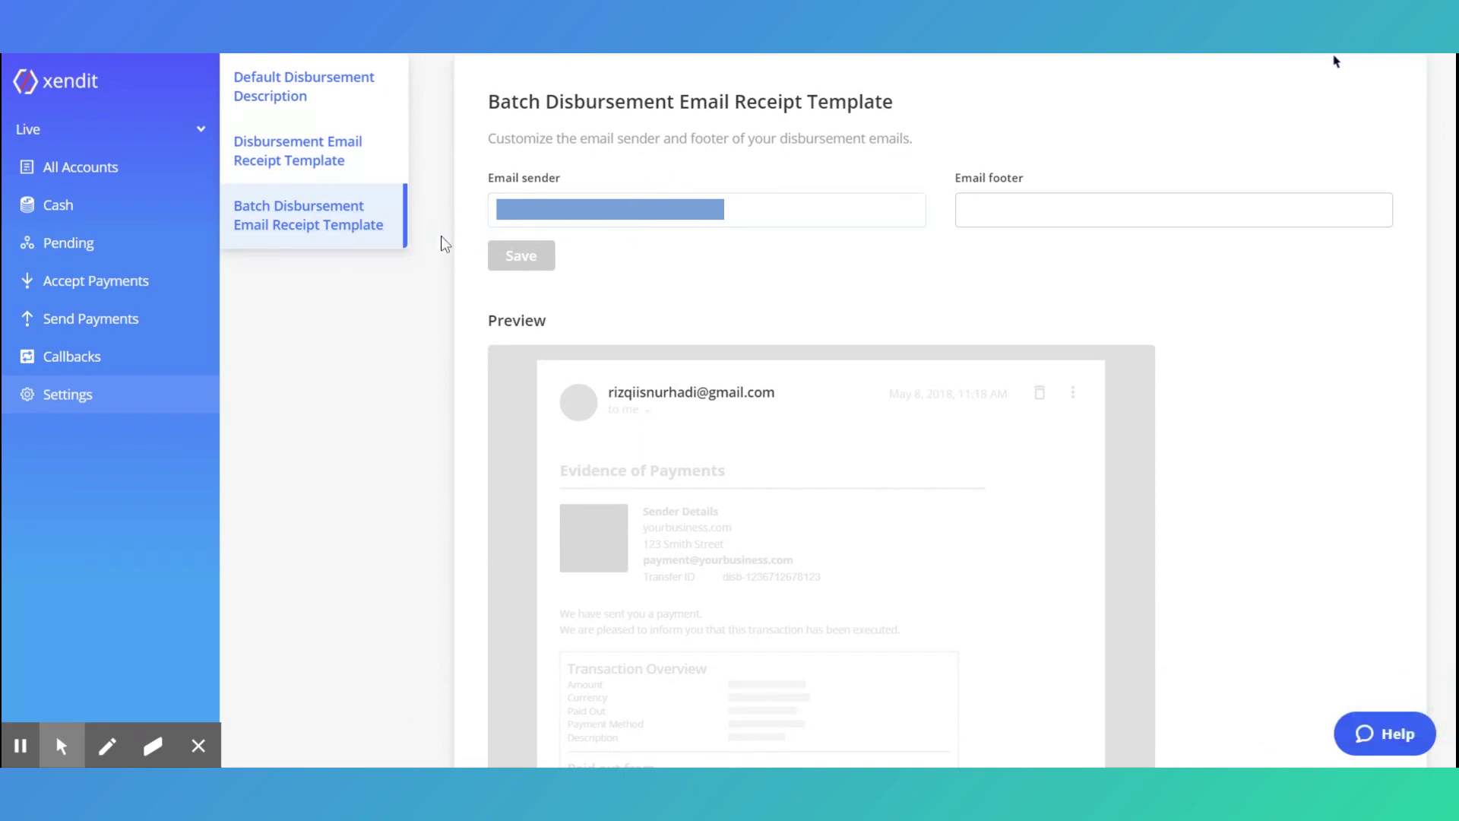
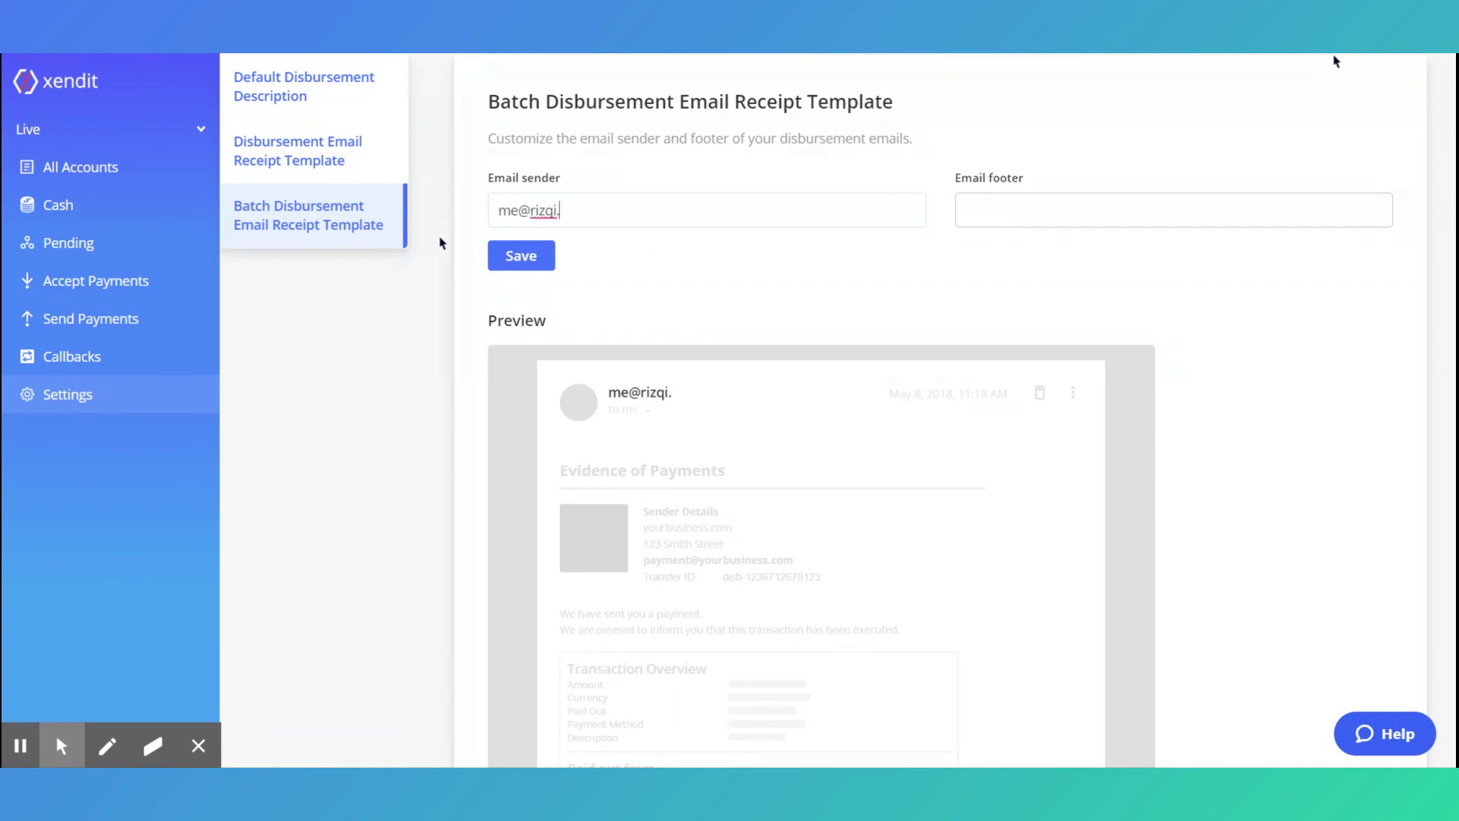
pyautogui.click(959, 219)
pyautogui.write('We hope')
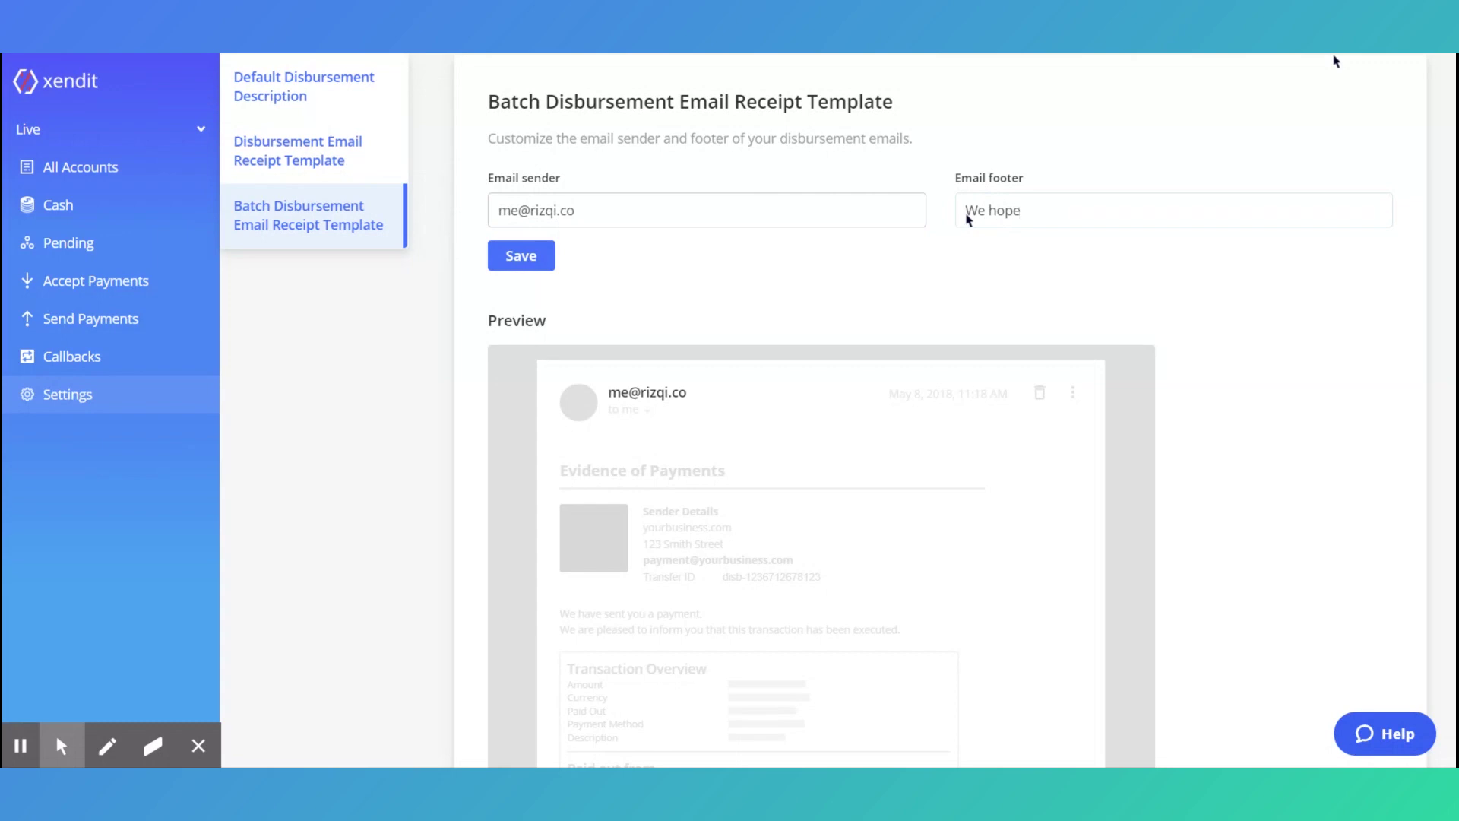
pyautogui.write(' you like the product!')
pyautogui.click(496, 262)
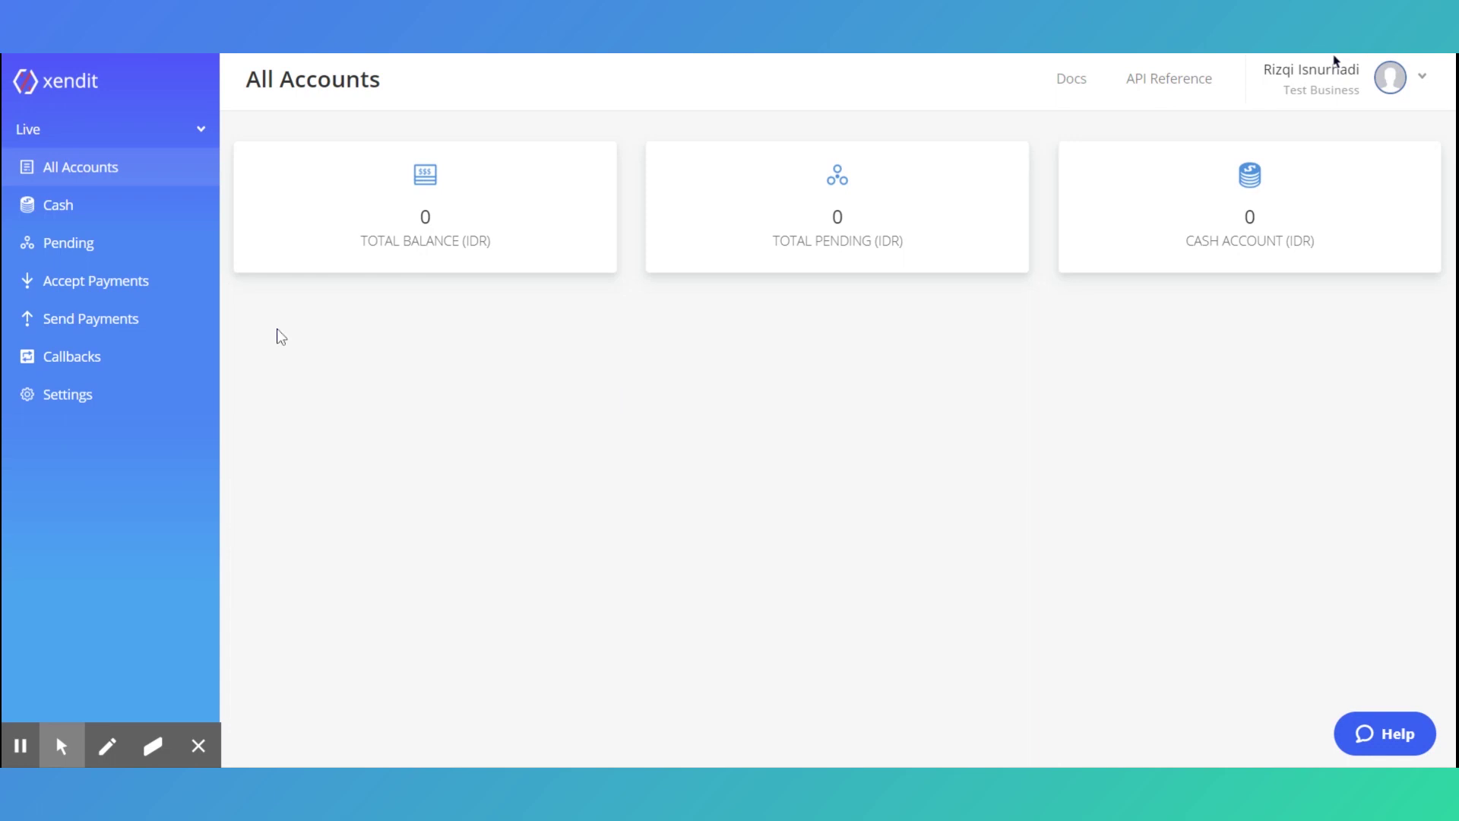
# Copy the Mandiri top-up account number from the Cash page's Top Up instructions
pyautogui.click(44, 217)
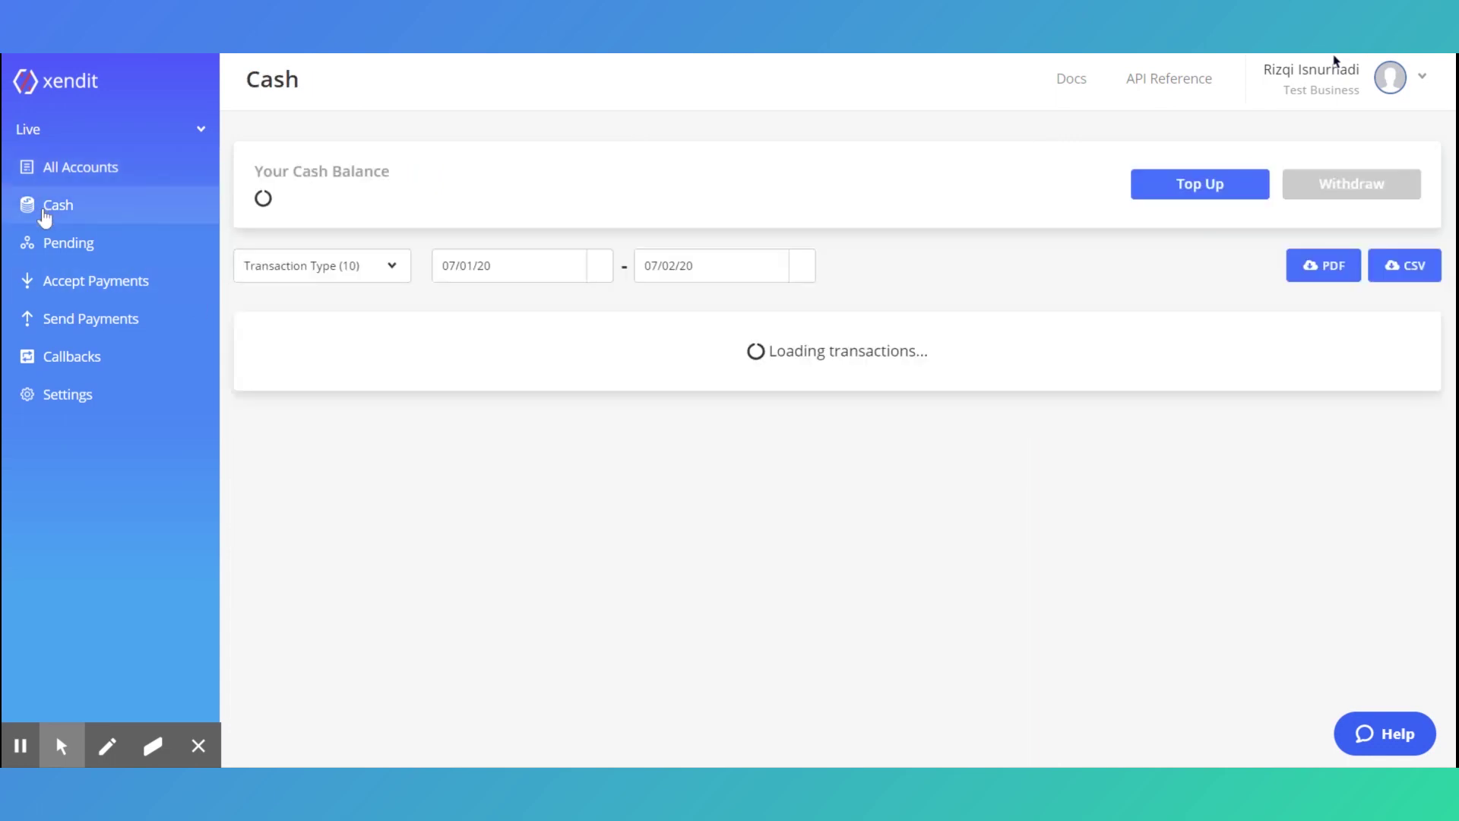
pyautogui.click(1160, 199)
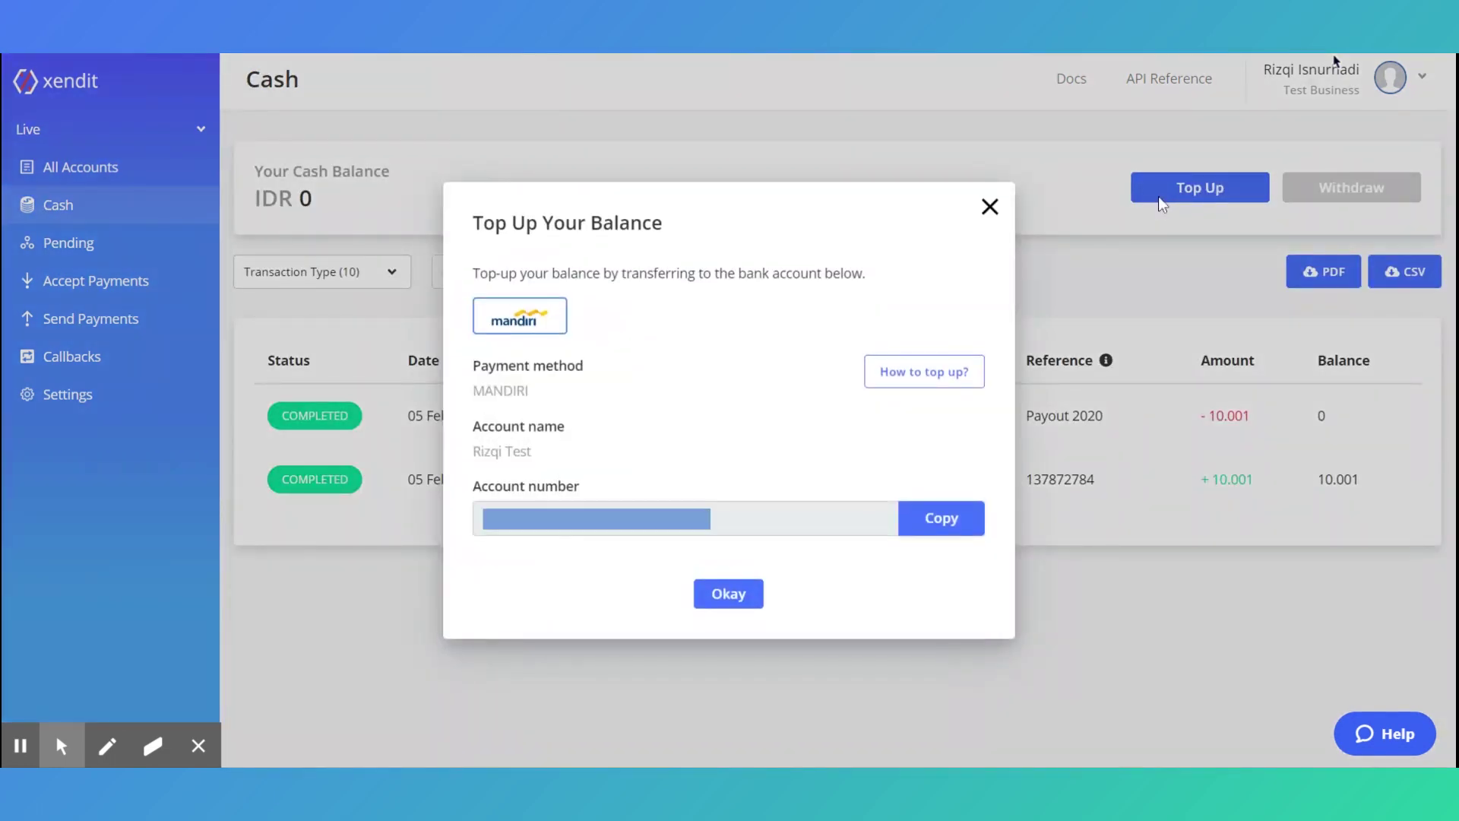
pyautogui.click(926, 533)
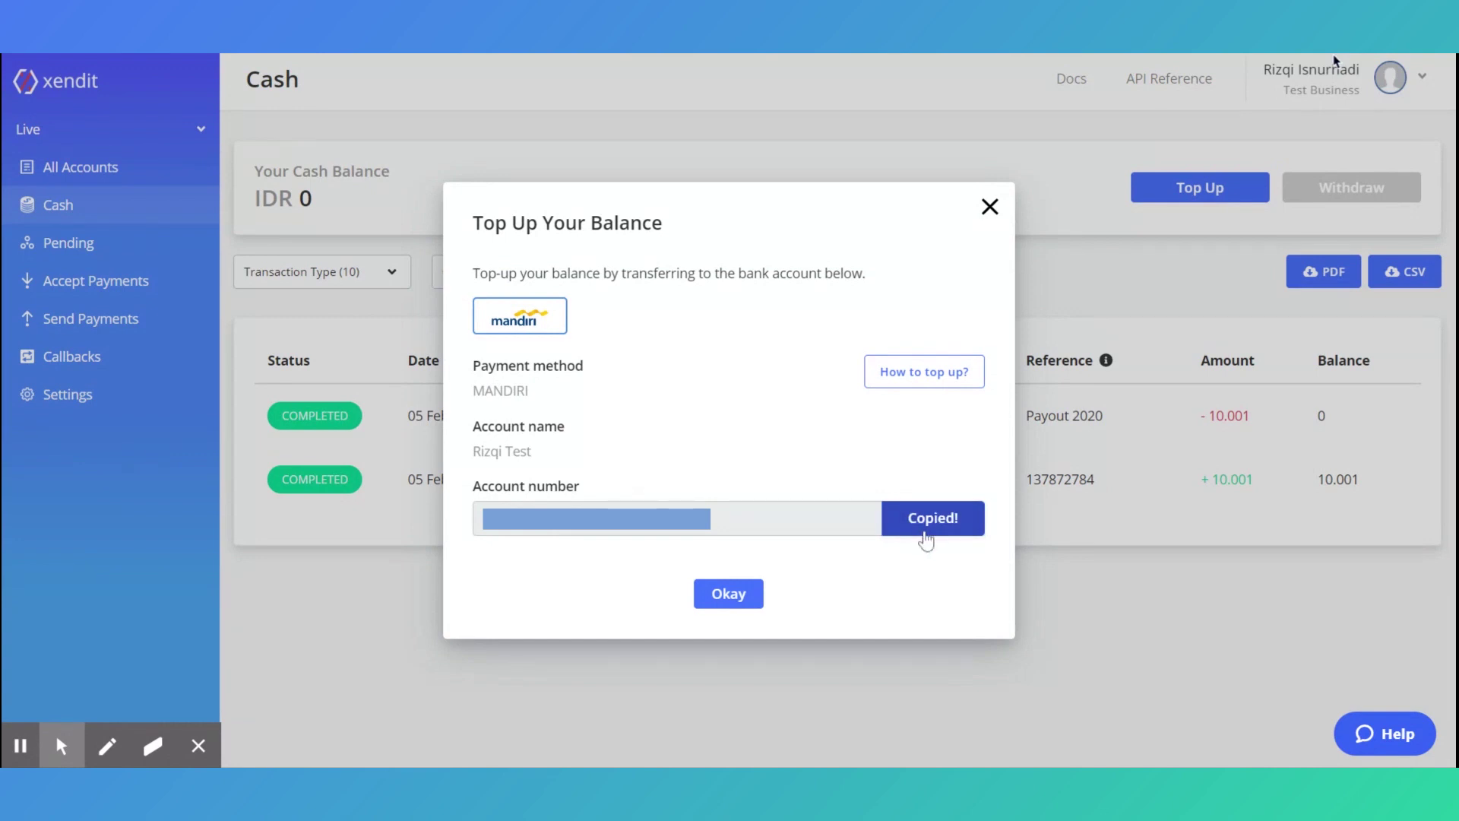
pyautogui.click(728, 594)
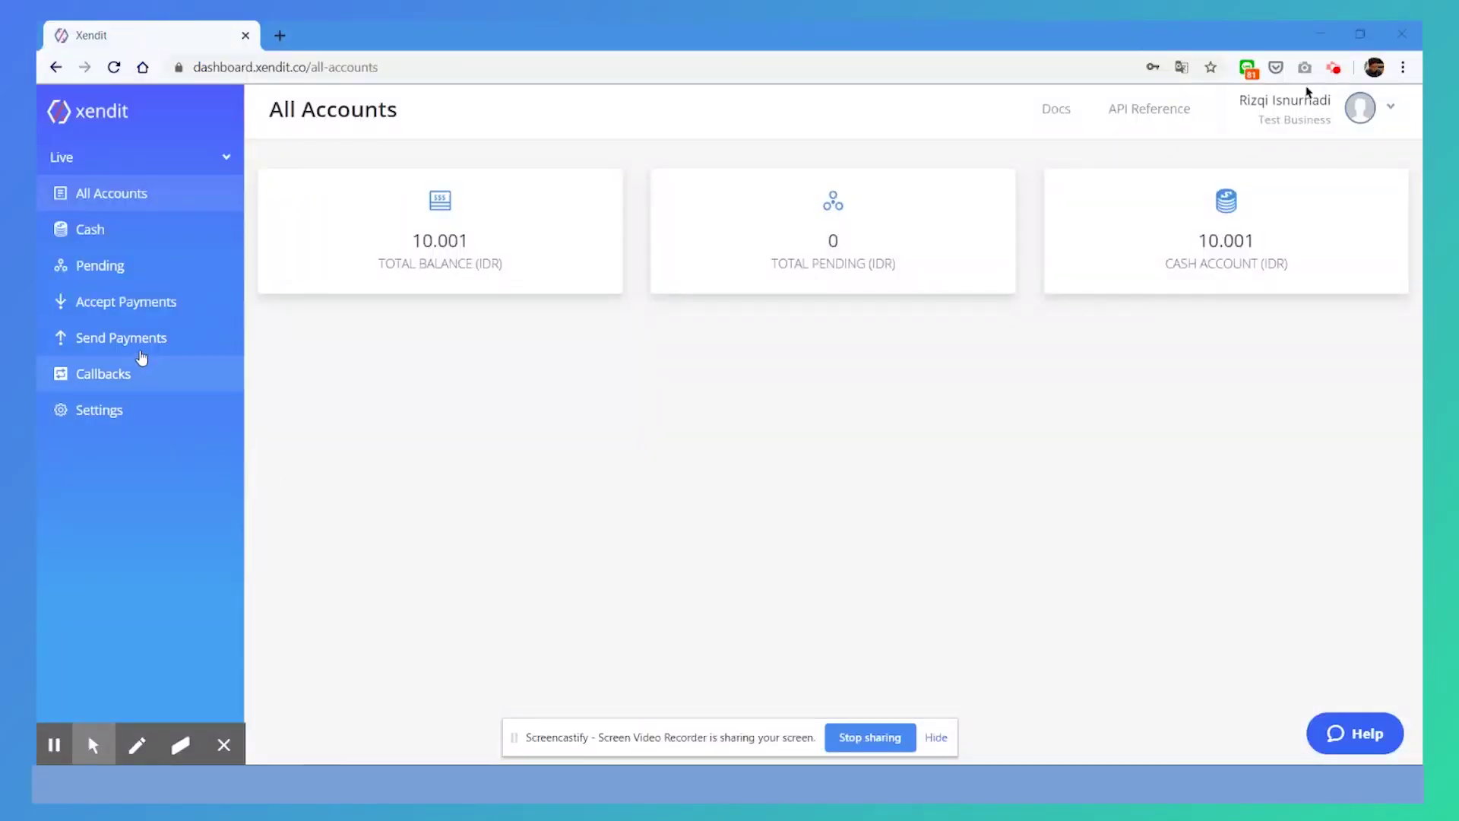
# Go to Send Payments > Batch Disbursements and start uploading a new batch
pyautogui.click(140, 347)
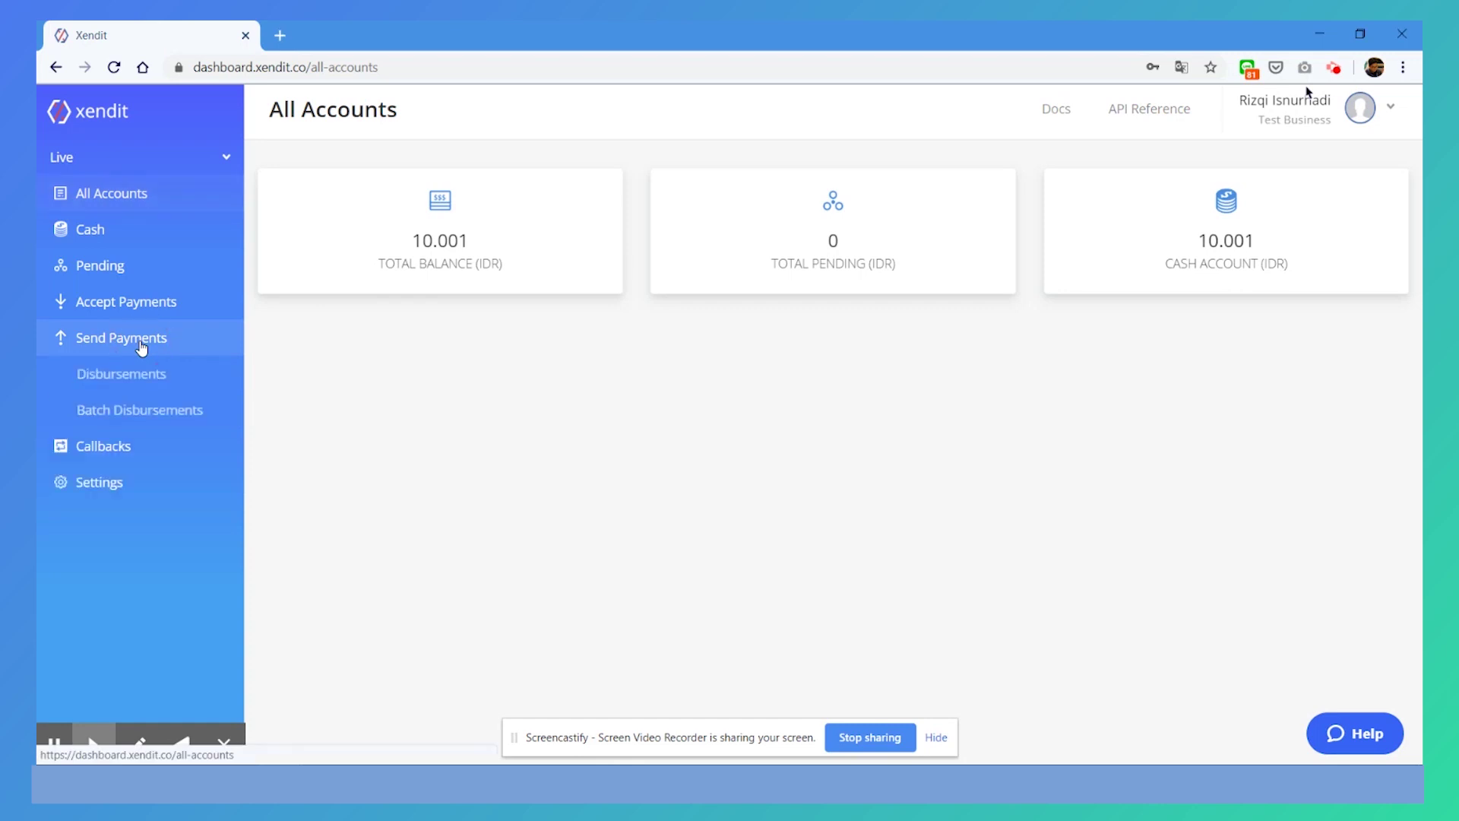
pyautogui.click(132, 411)
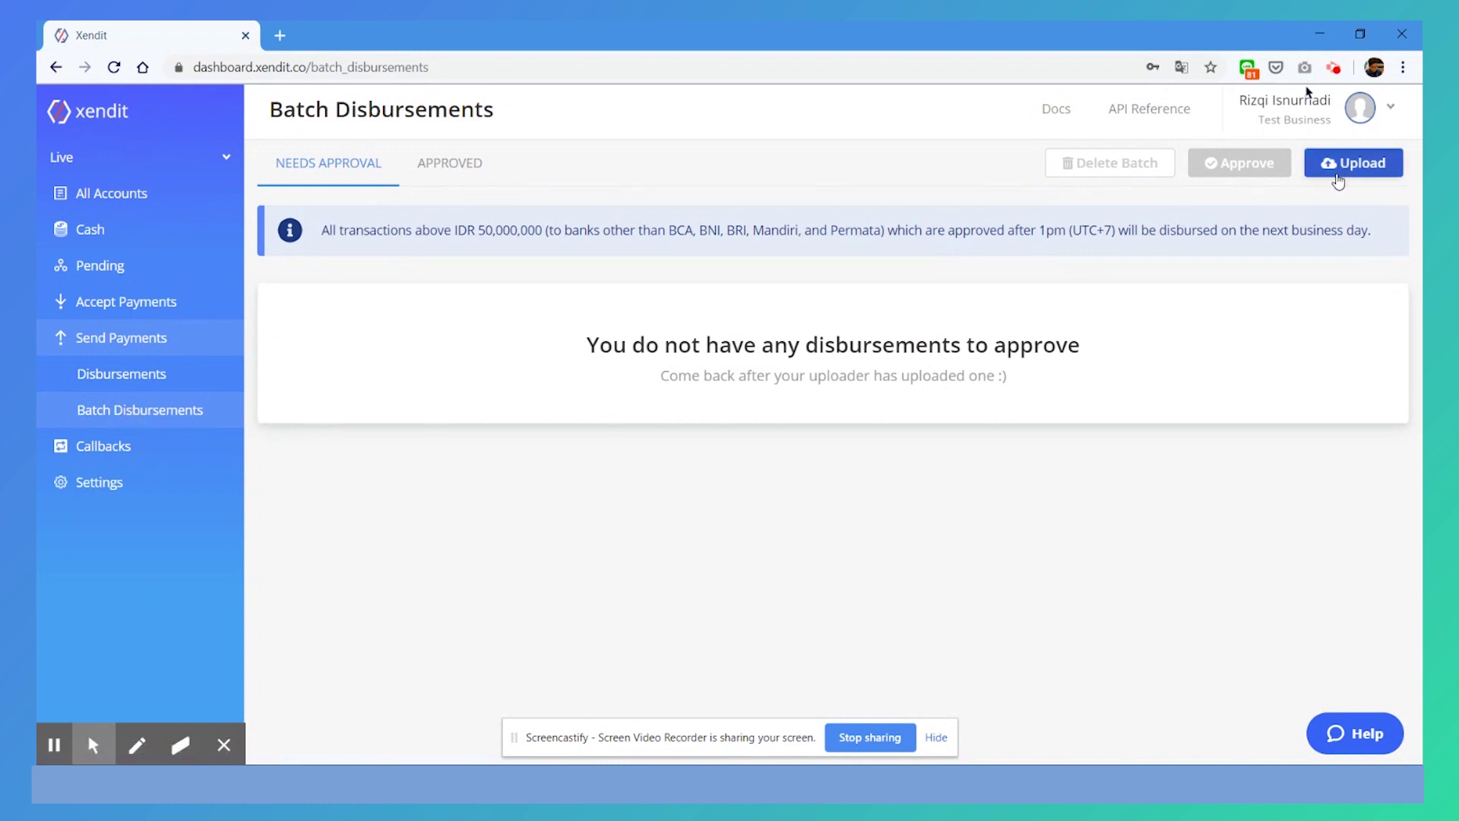
pyautogui.click(1340, 167)
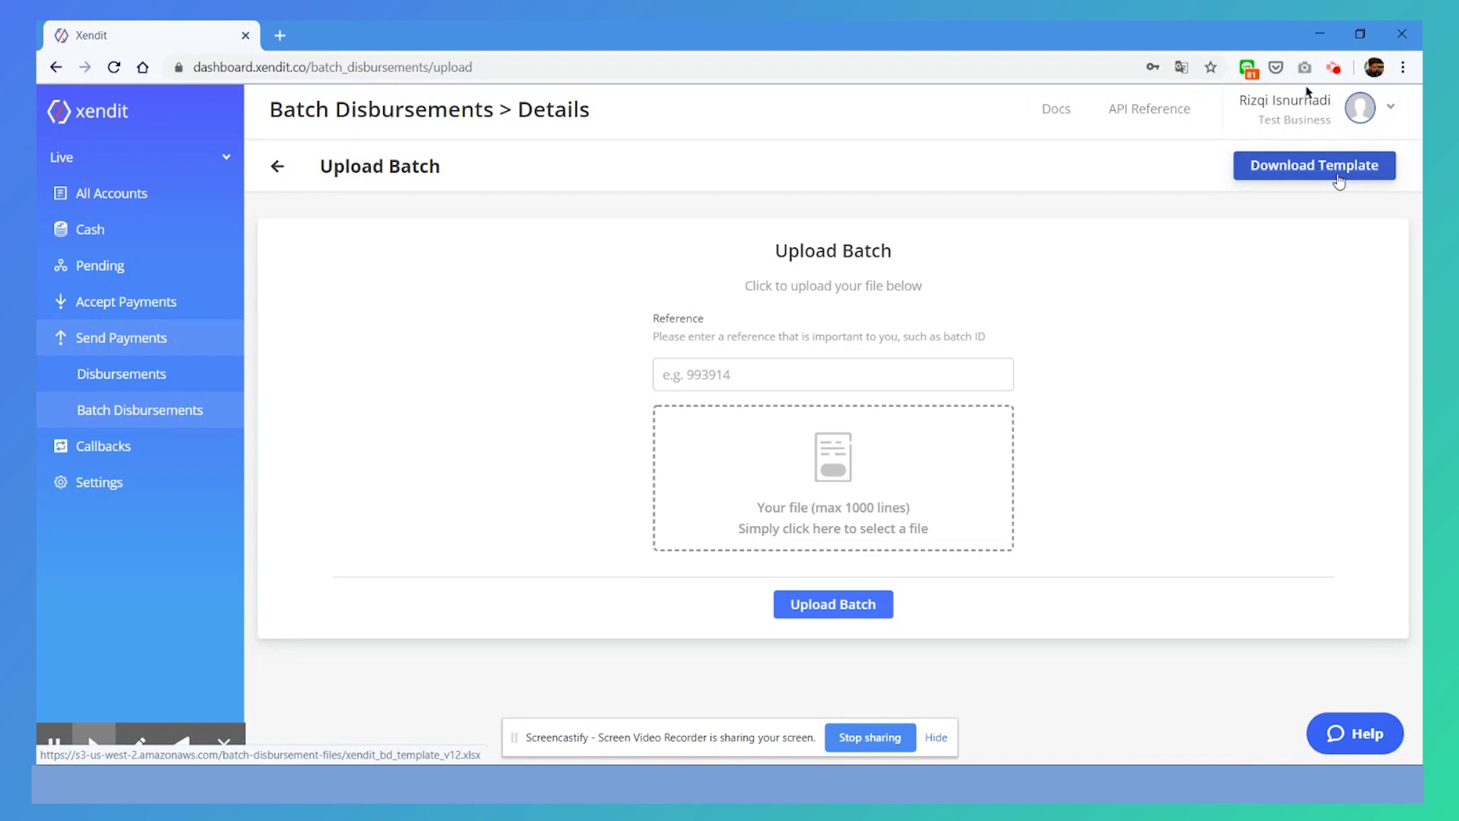
# Download the xendit_bd_template_v12 batch template and open it in Excel
pyautogui.click(1339, 176)
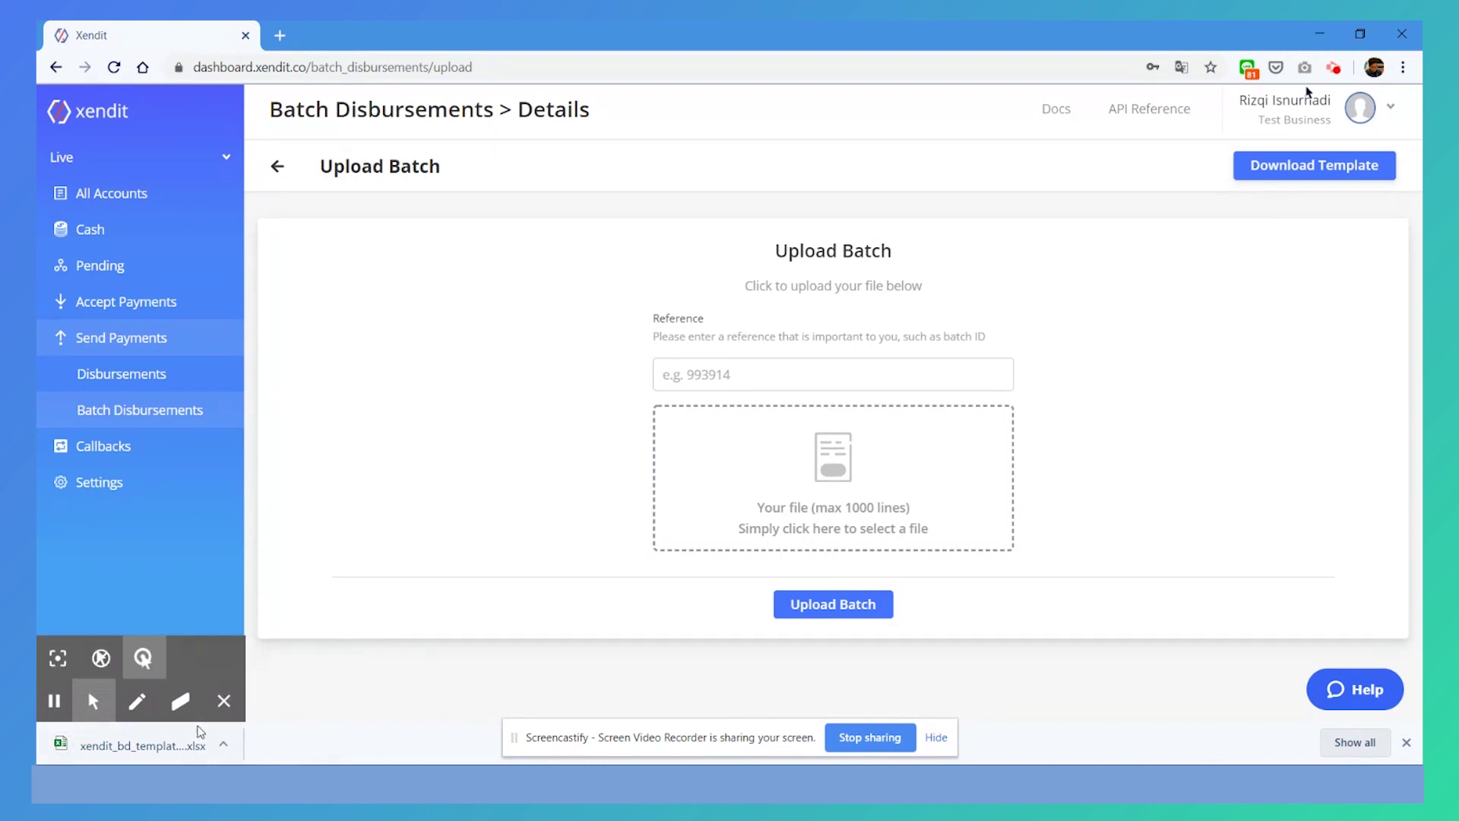
pyautogui.click(196, 744)
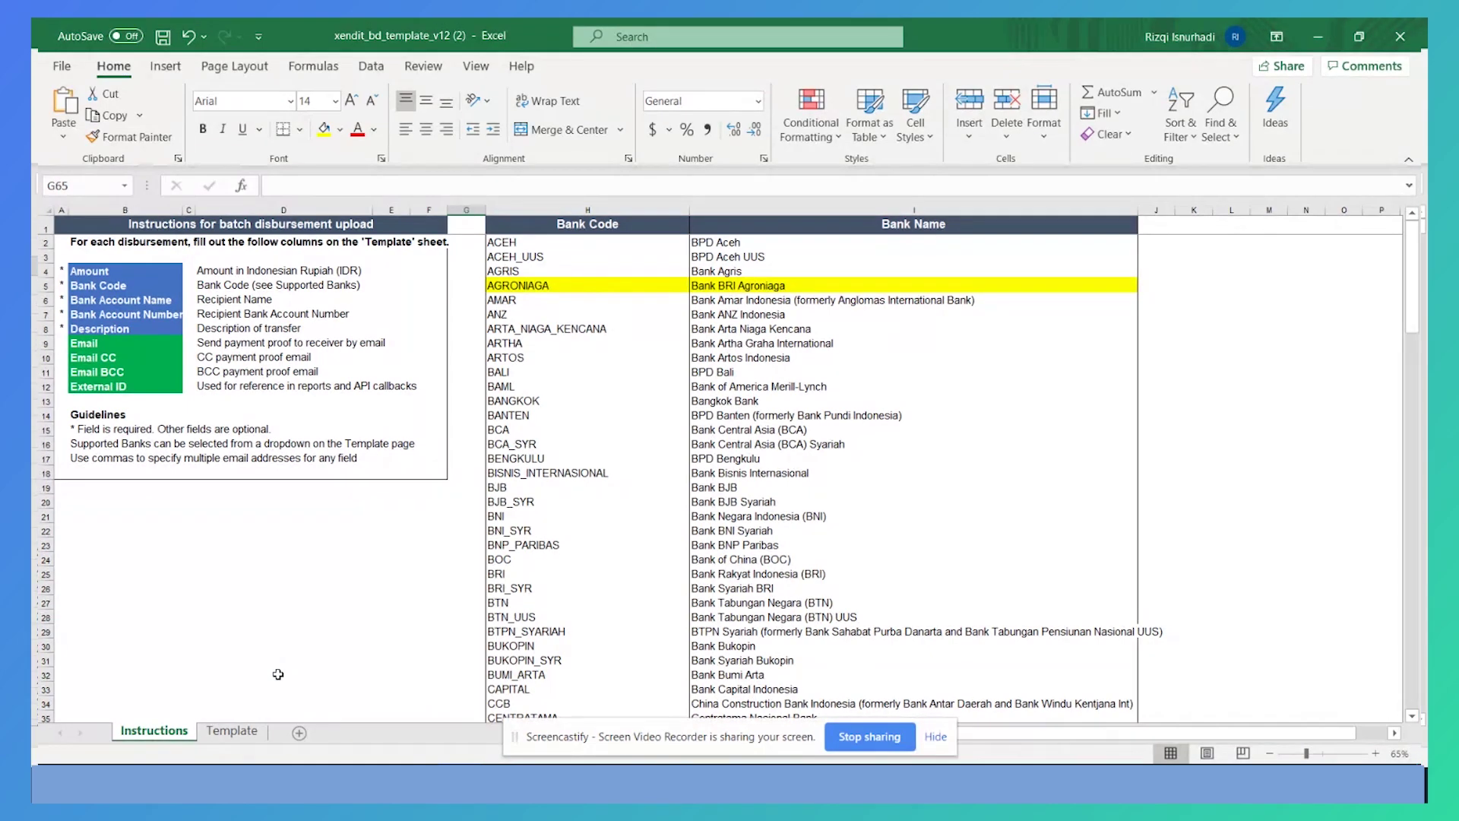
# On the Template sheet, enter amount 10000, bank code MANDIRI and the recipient's account name
pyautogui.click(232, 730)
pyautogui.write('10000')
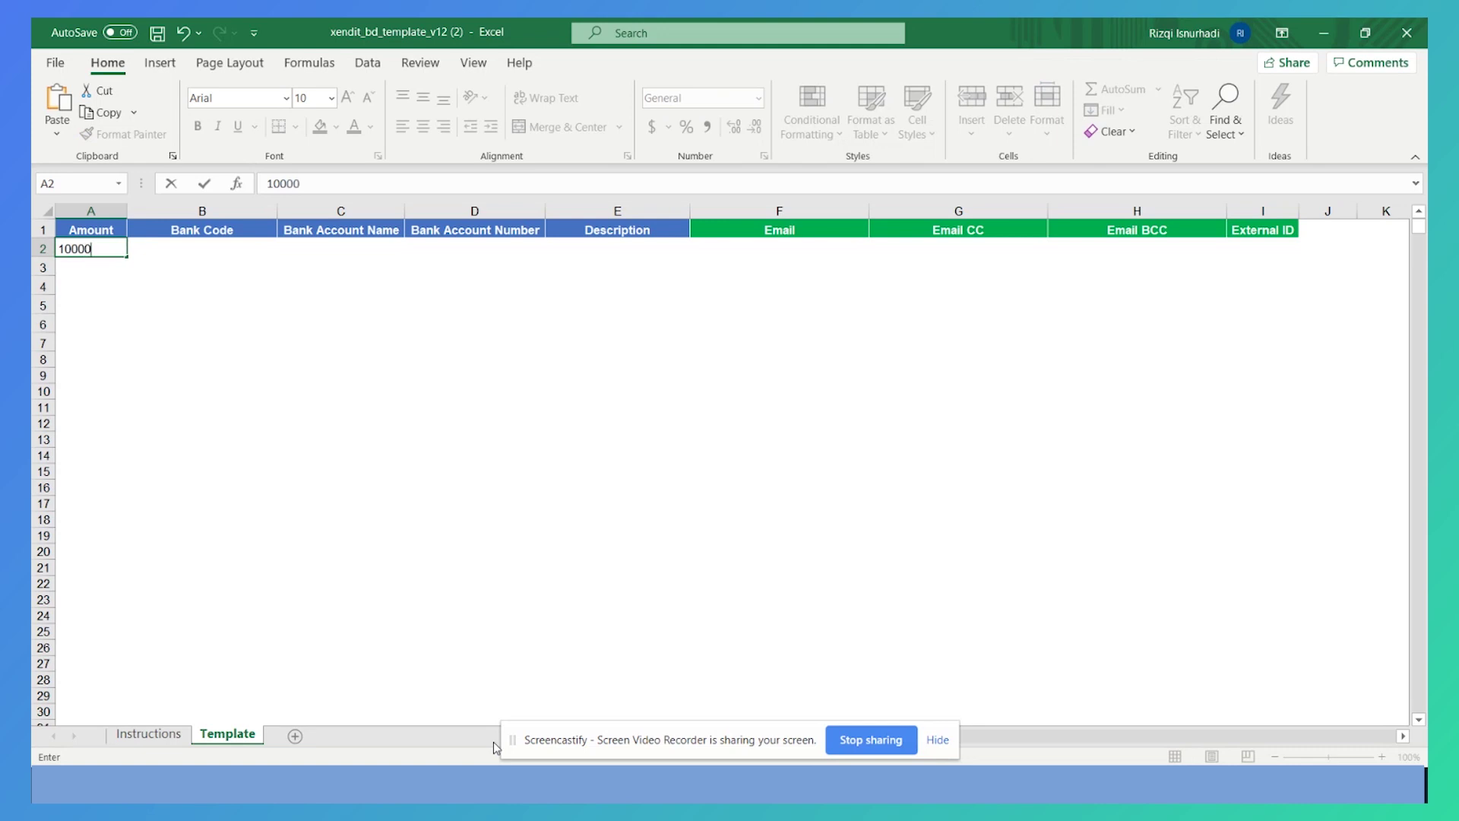
pyautogui.press('Tab')
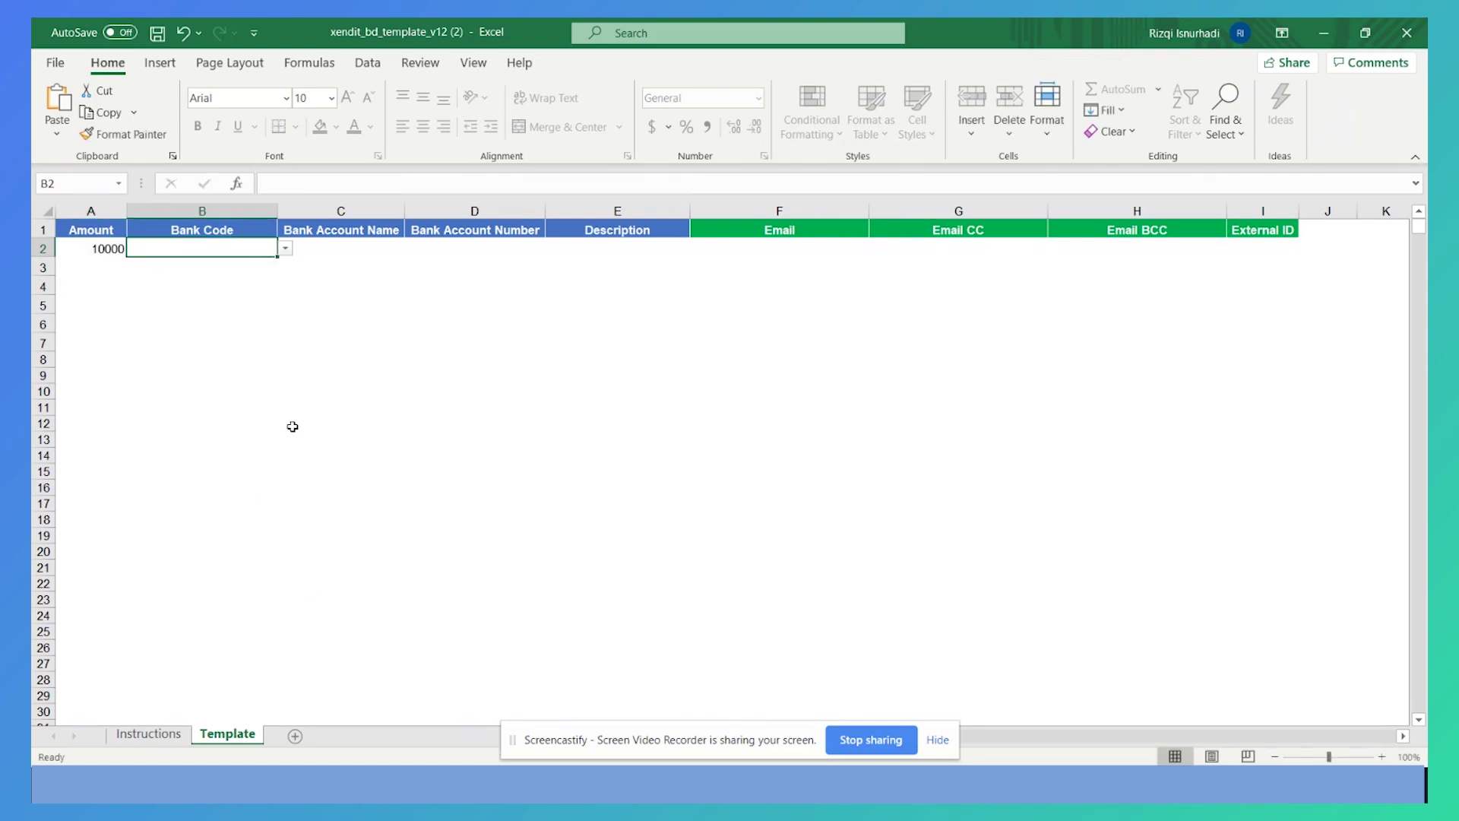
pyautogui.write('MANDIRI')
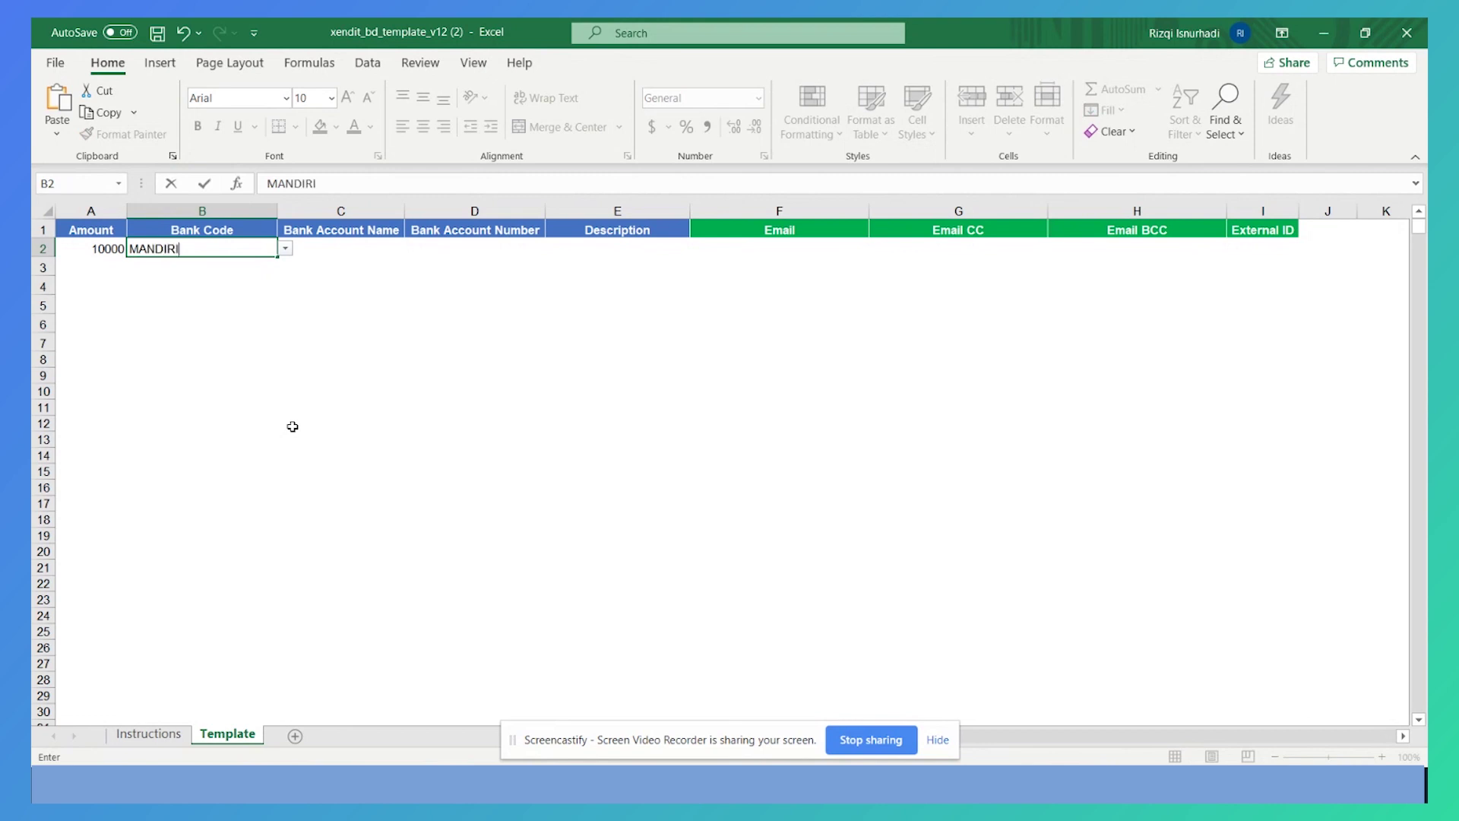
pyautogui.press('Tab')
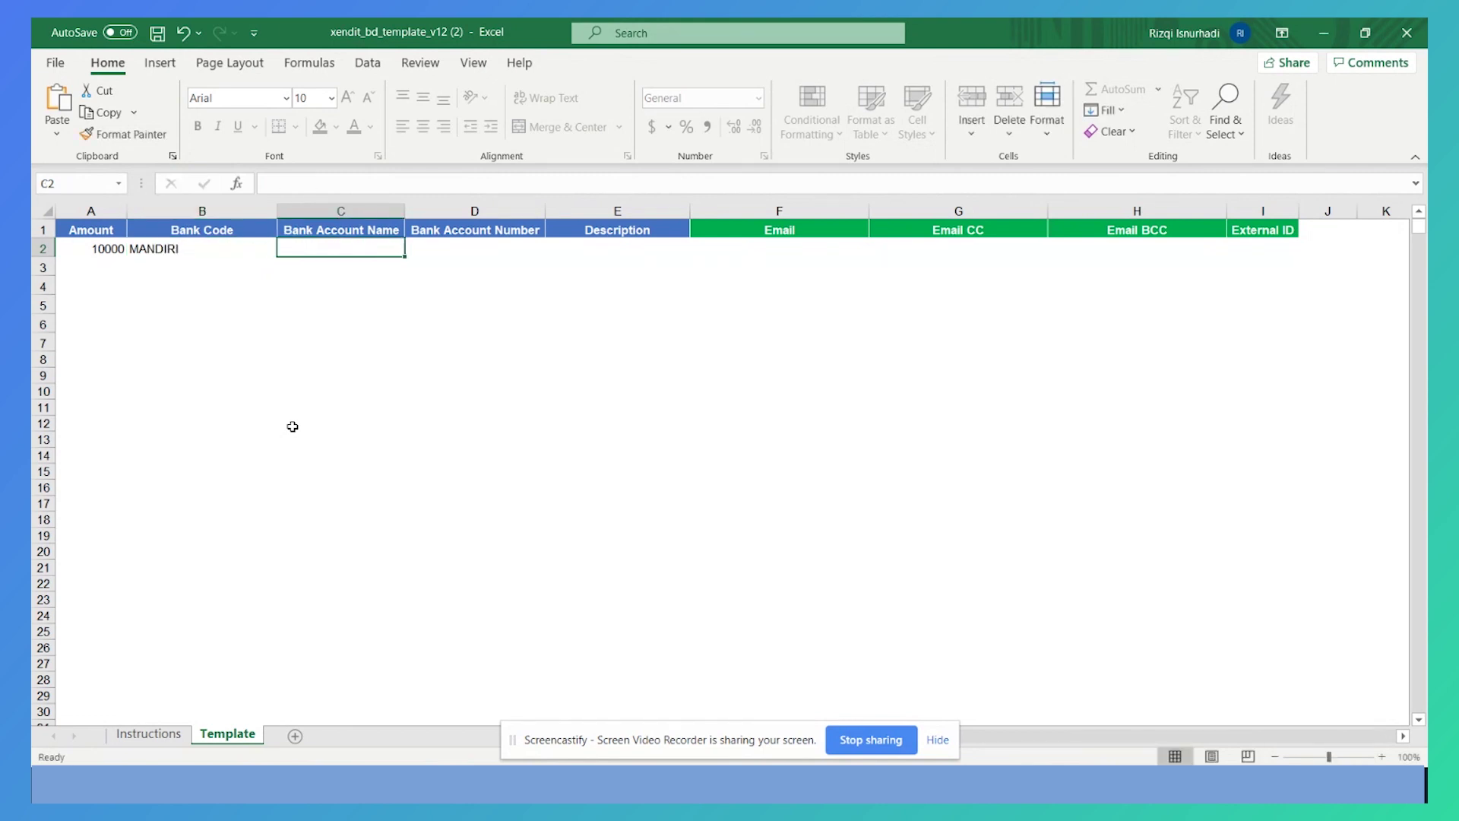
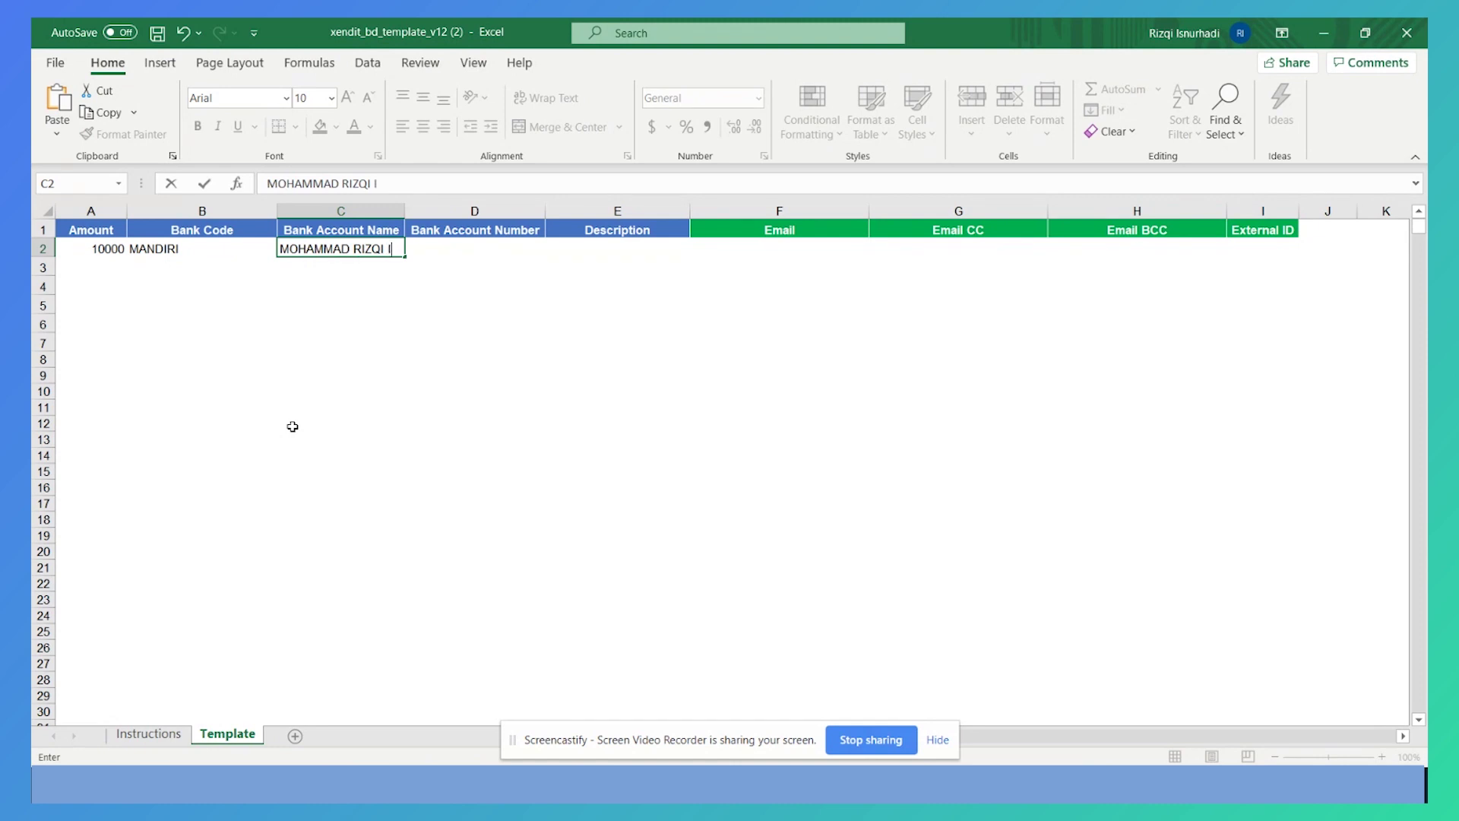
pyautogui.press('Tab')
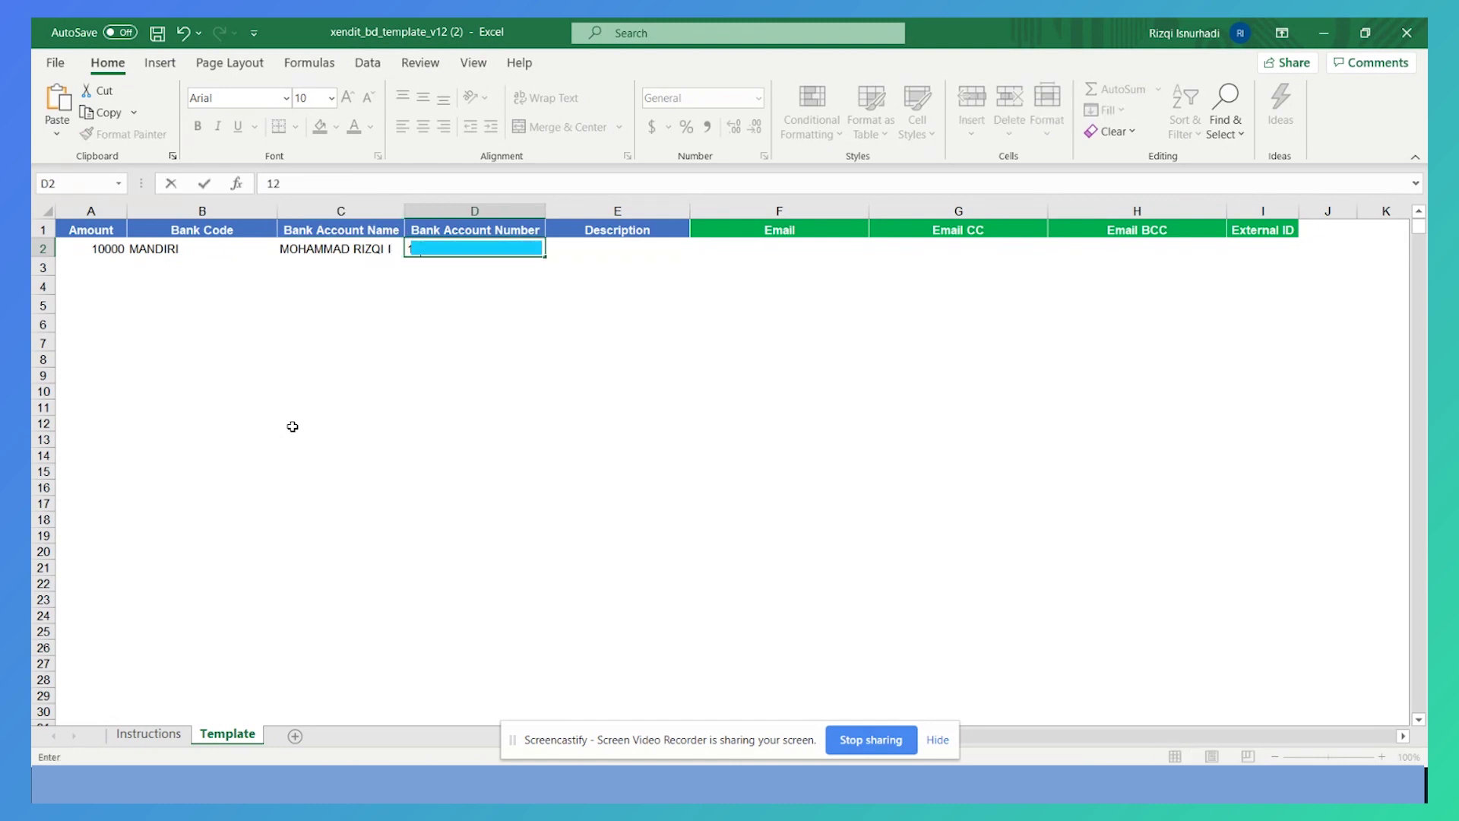
# Complete the row with the recipient's account number, description Refund and the recipient's e-mail
pyautogui.press('Tab')
pyautogui.write('Refund')
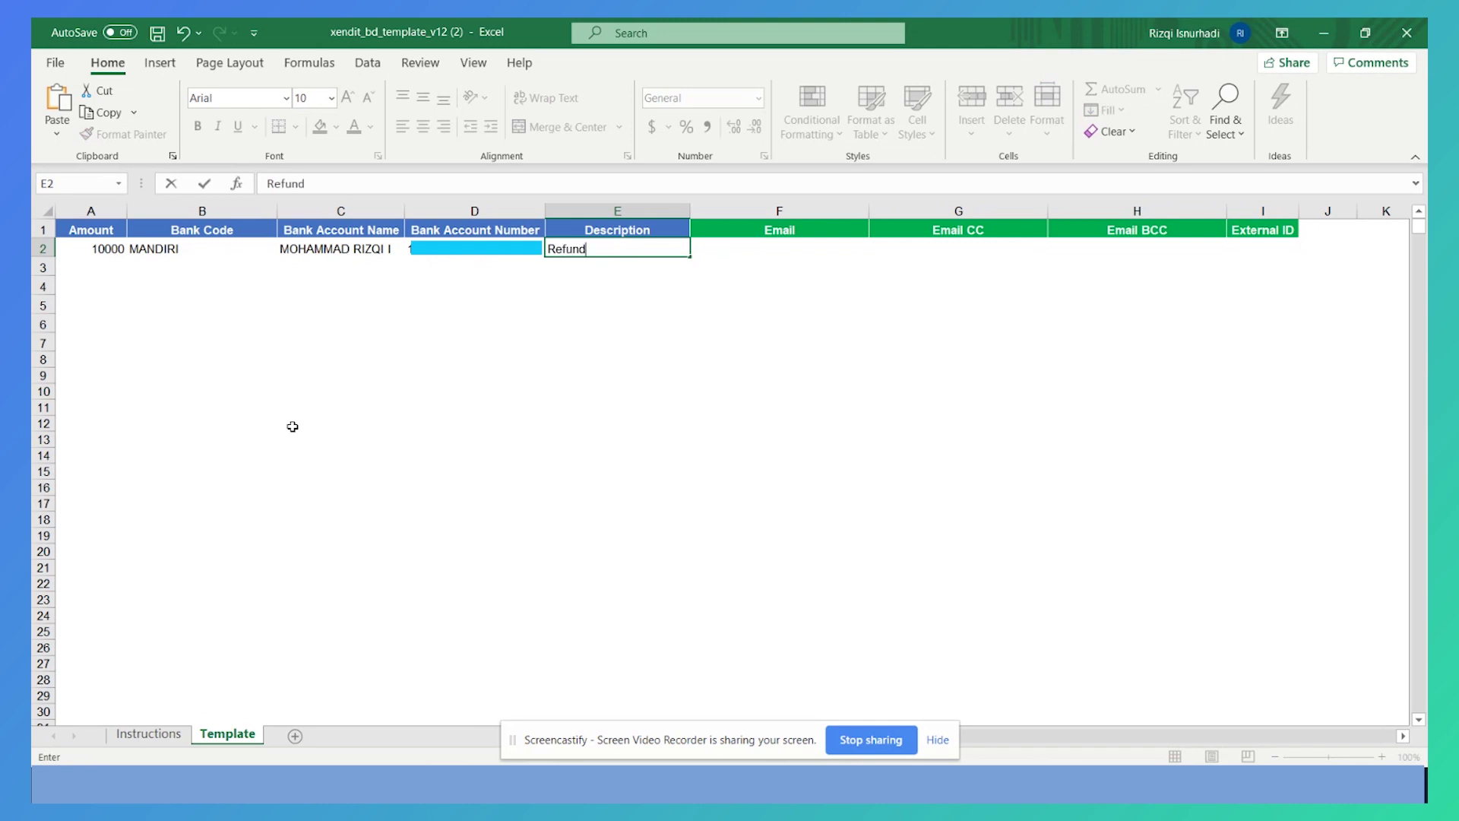
pyautogui.press('Tab')
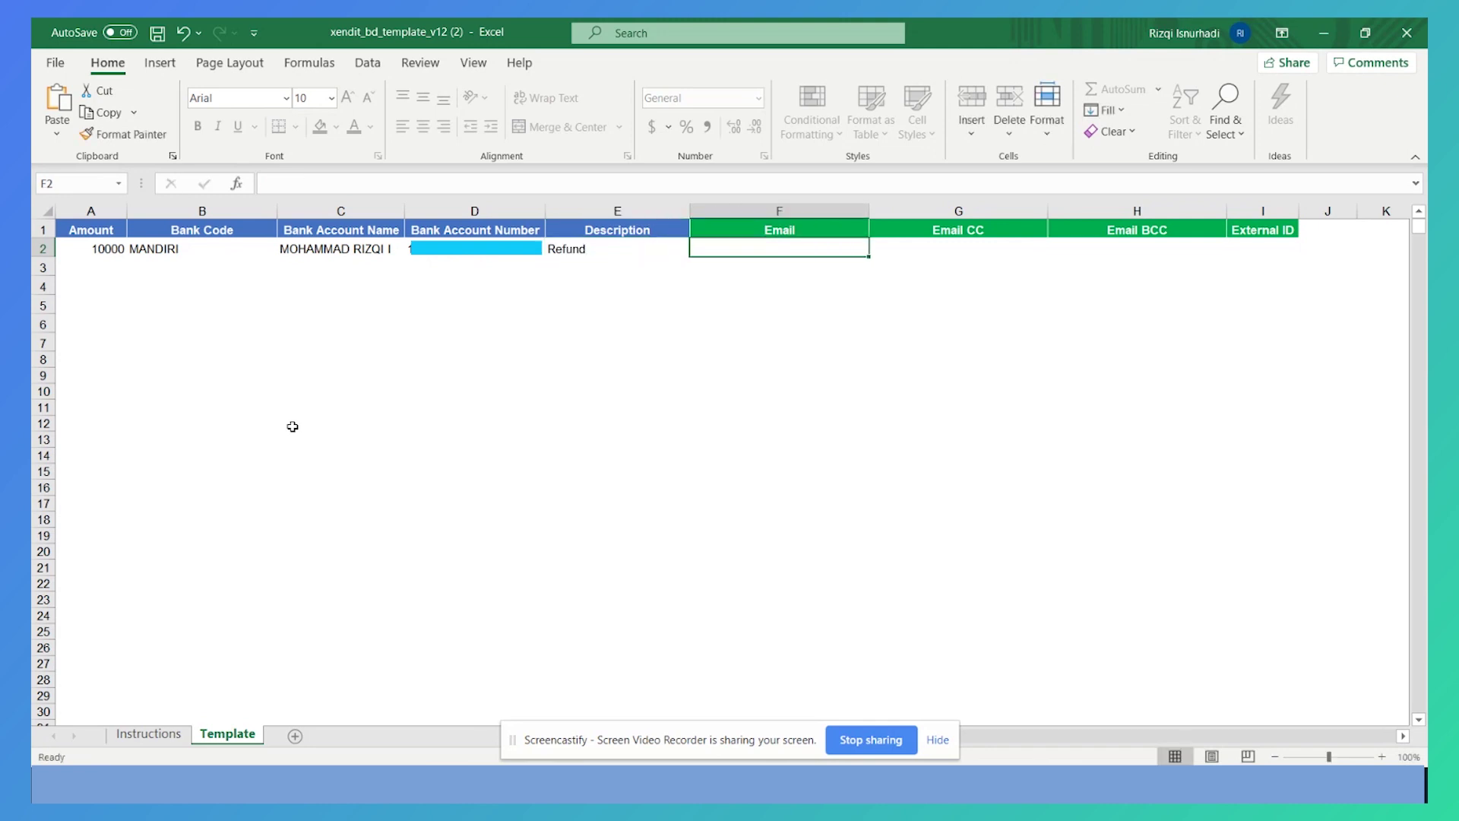
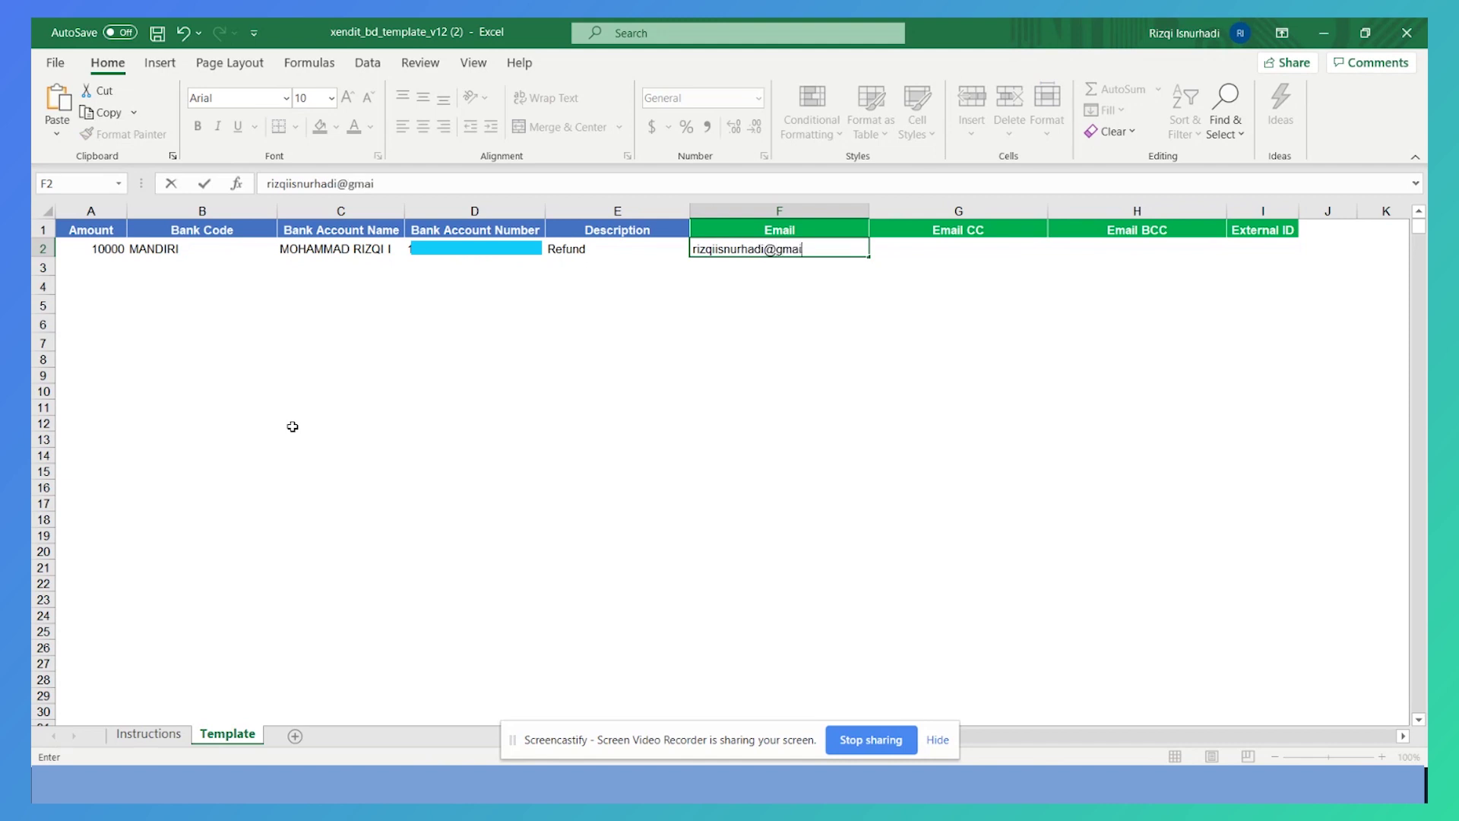
pyautogui.press('Return')
# Enter 20000 in cell A3 for a second row and save the workbook
pyautogui.press('Down')
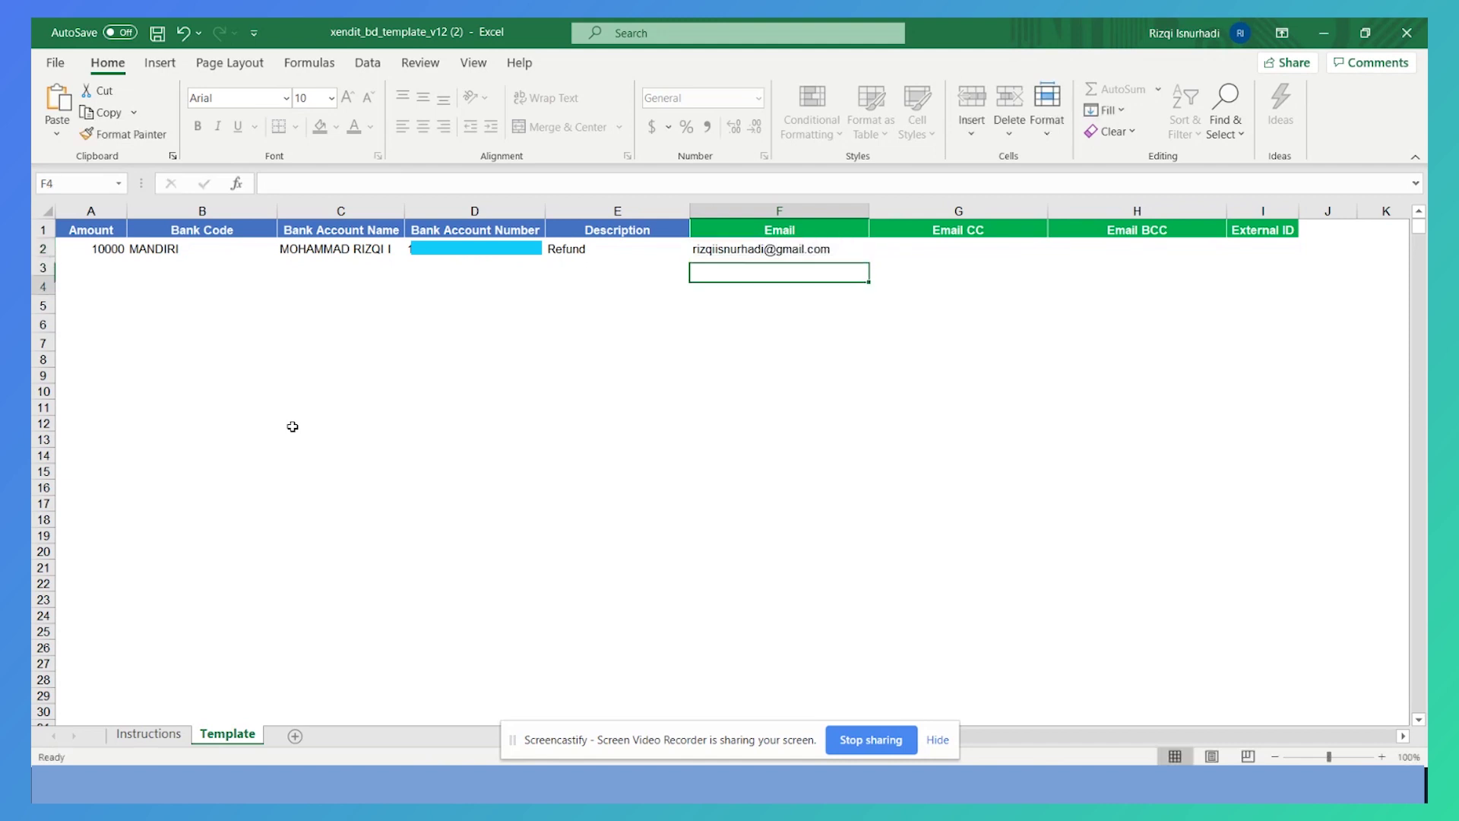
pyautogui.press('Left')
pyautogui.press('Left')
pyautogui.press('Left')
pyautogui.press('Left')
pyautogui.press('Left')
pyautogui.press('Up')
pyautogui.write('2')
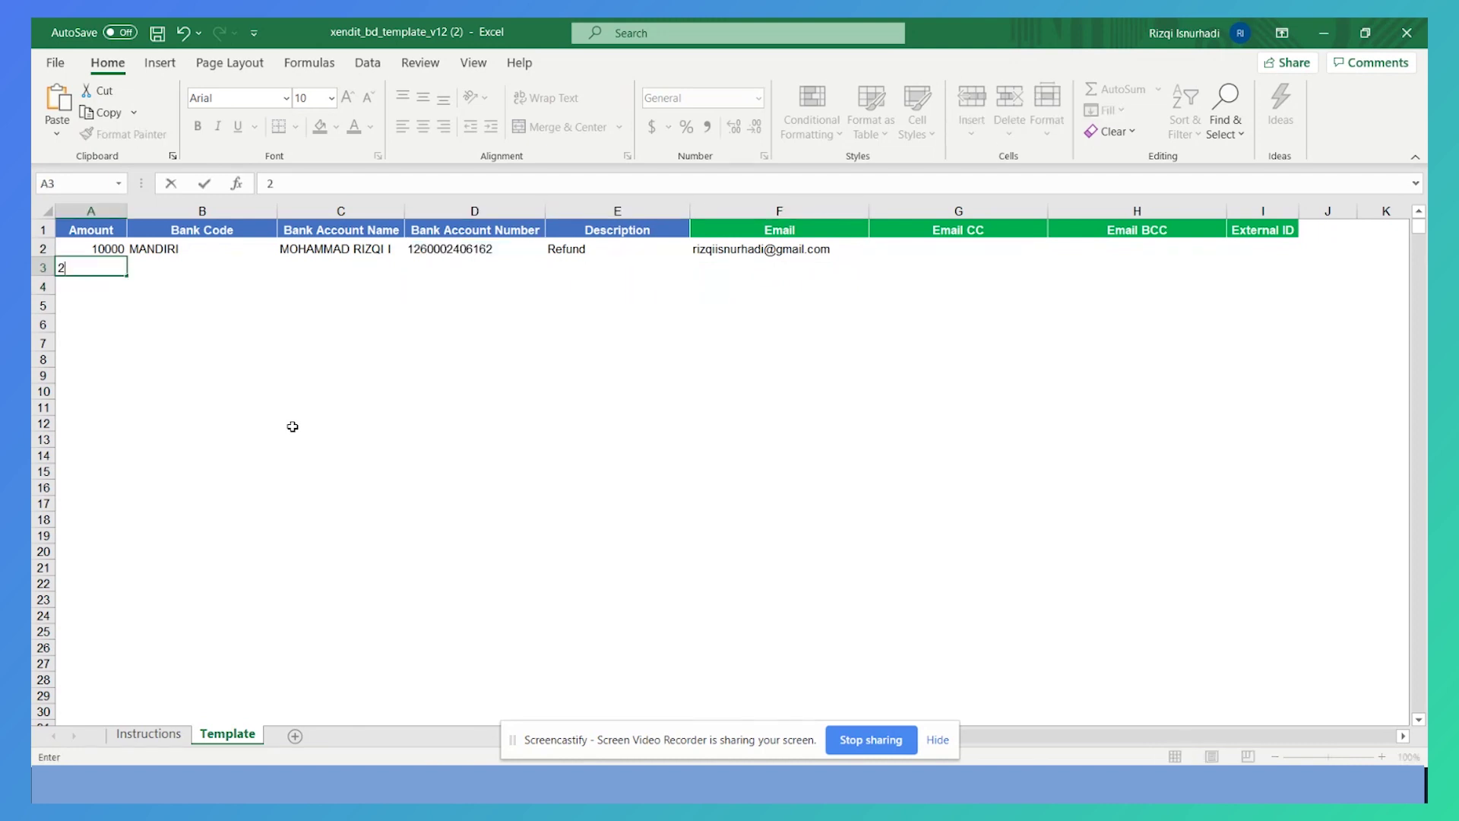
pyautogui.write('0000')
pyautogui.hotkey('ctrl', 's')
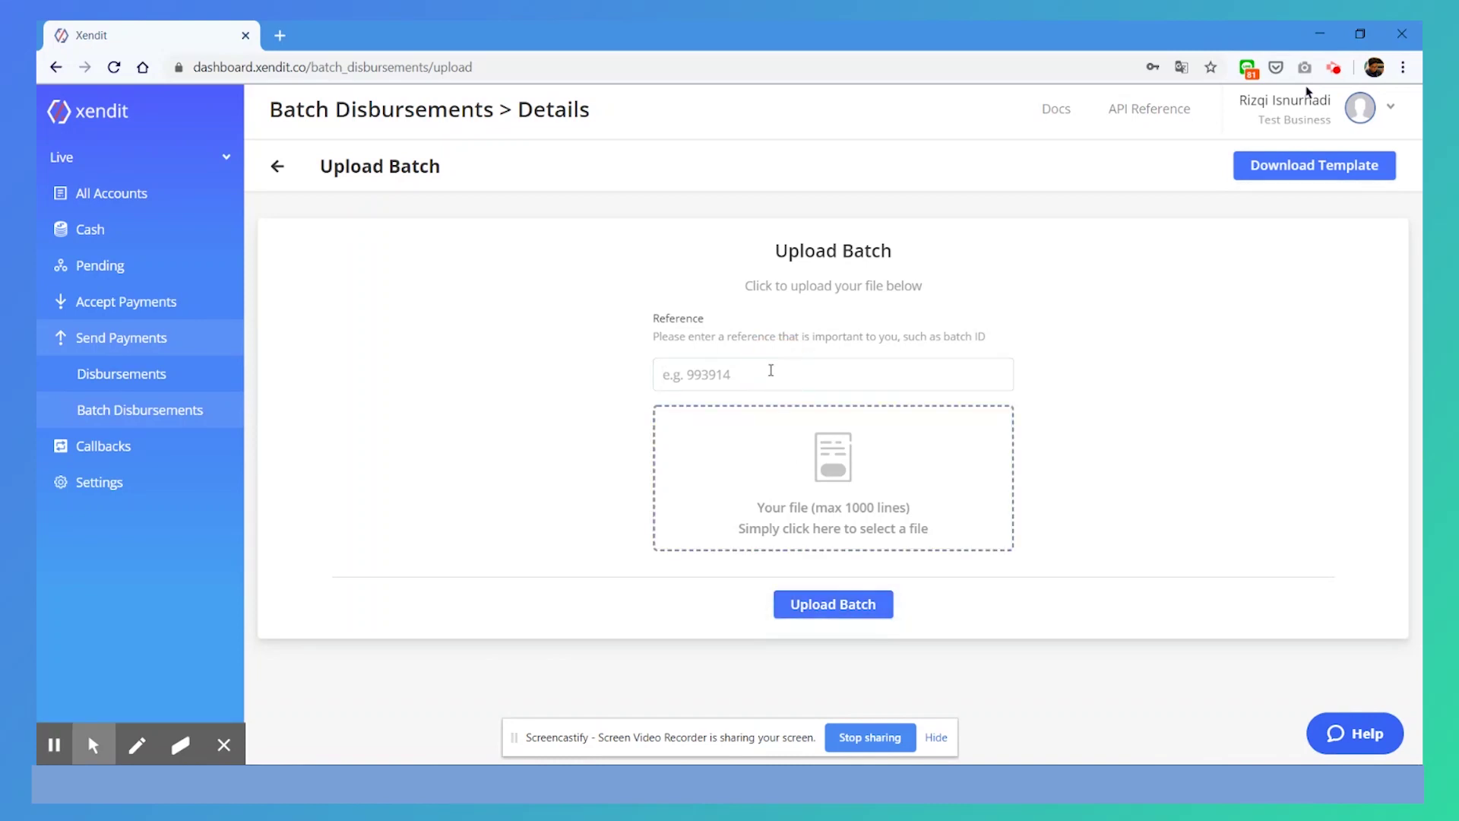
# Upload xendit_bd_template_v12 (2).xlsx from Downloads with reference '2 Feb' for validation
pyautogui.write('2 Feb')
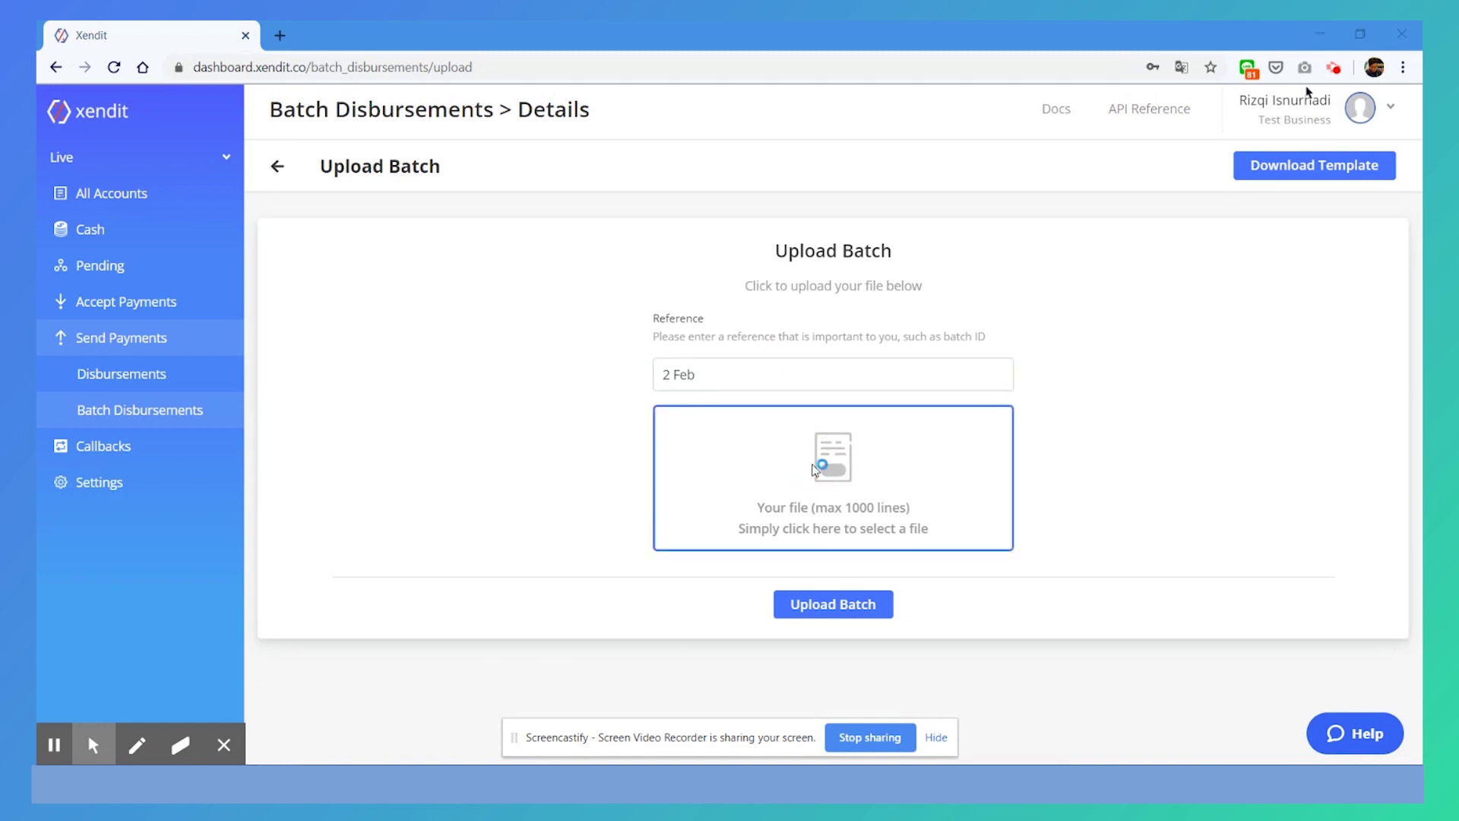
pyautogui.click(830, 465)
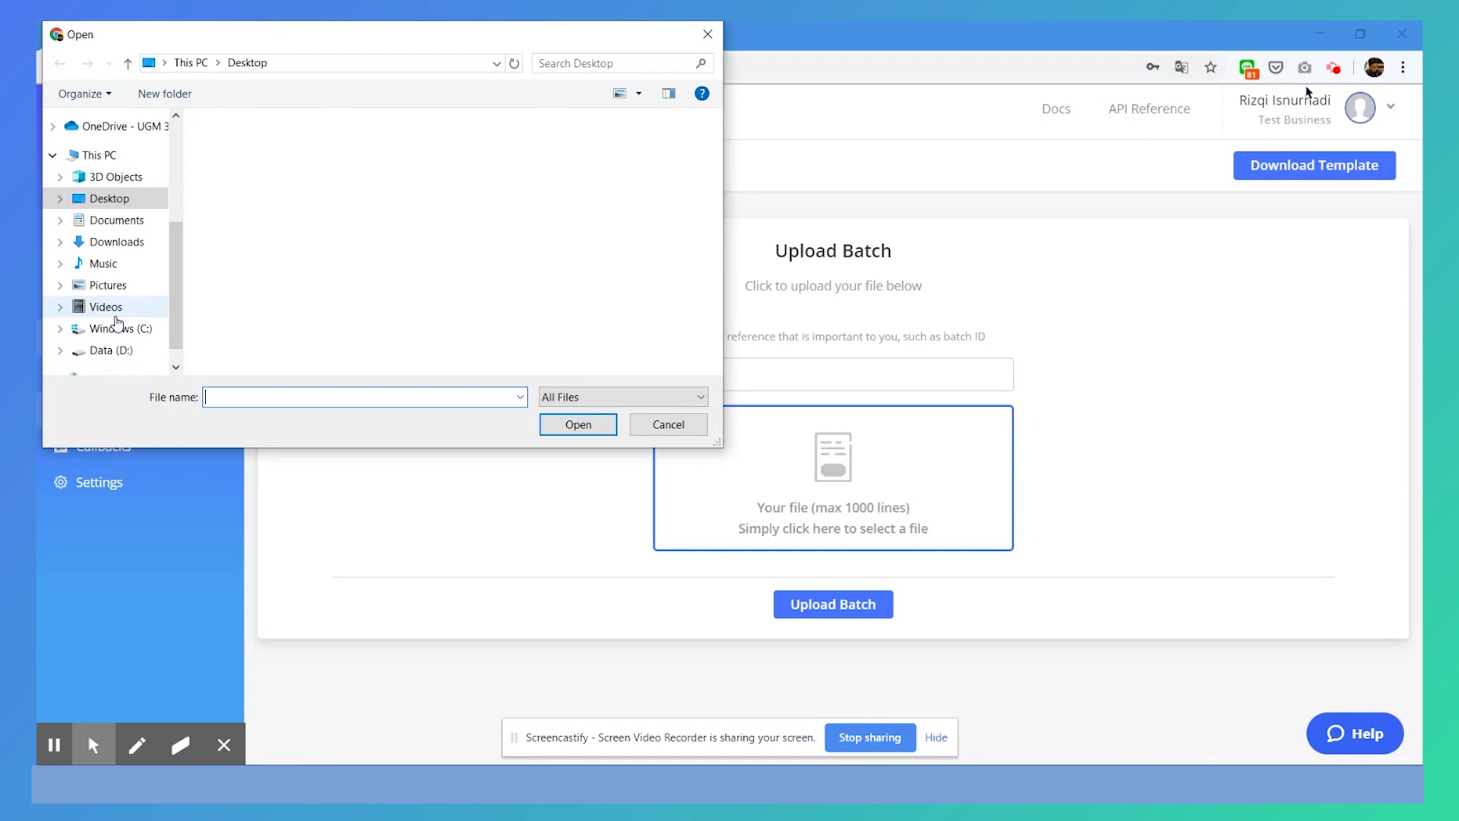
pyautogui.click(126, 247)
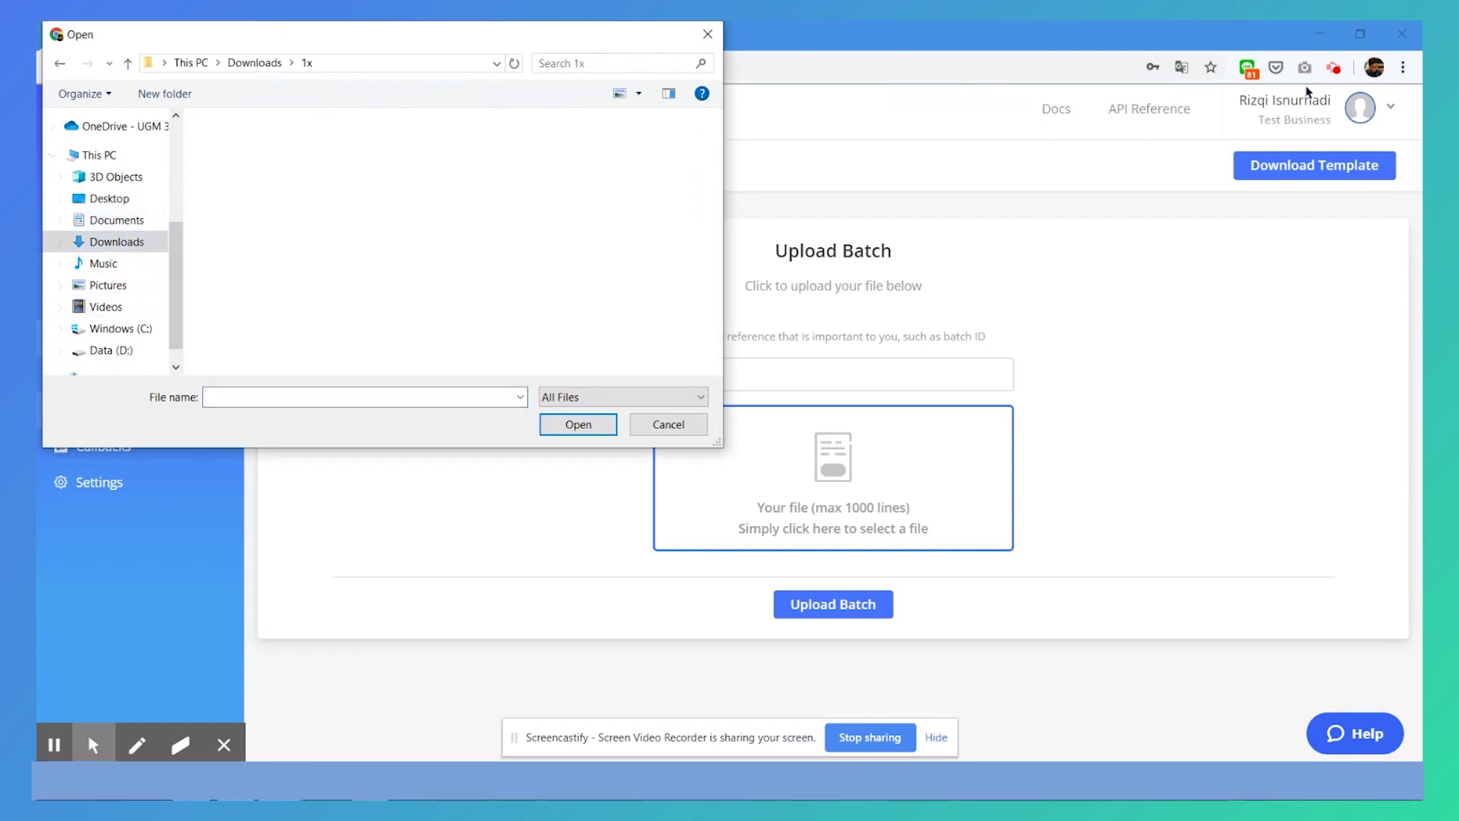
pyautogui.doubleClick(444, 192)
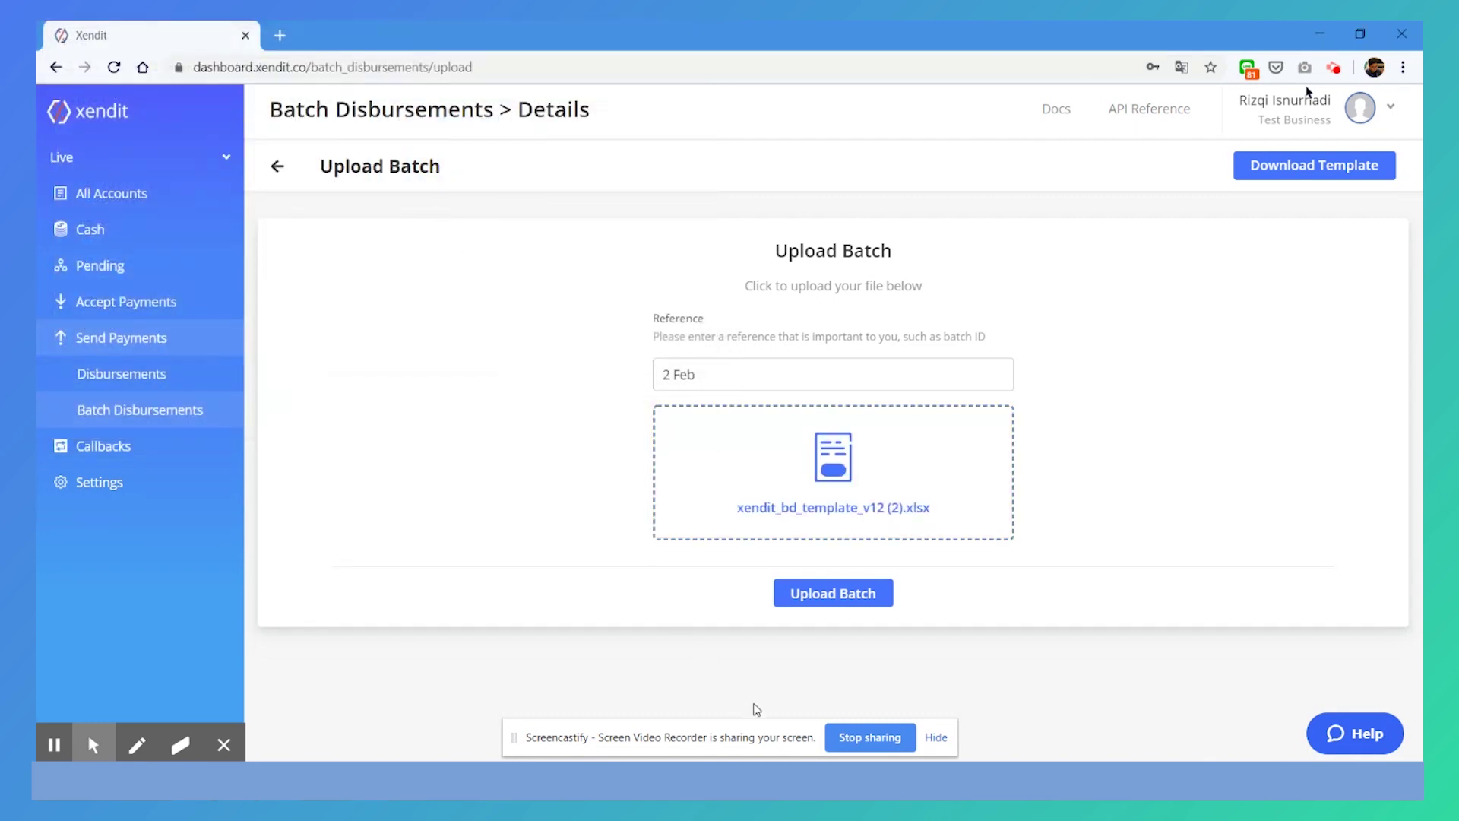
pyautogui.click(791, 593)
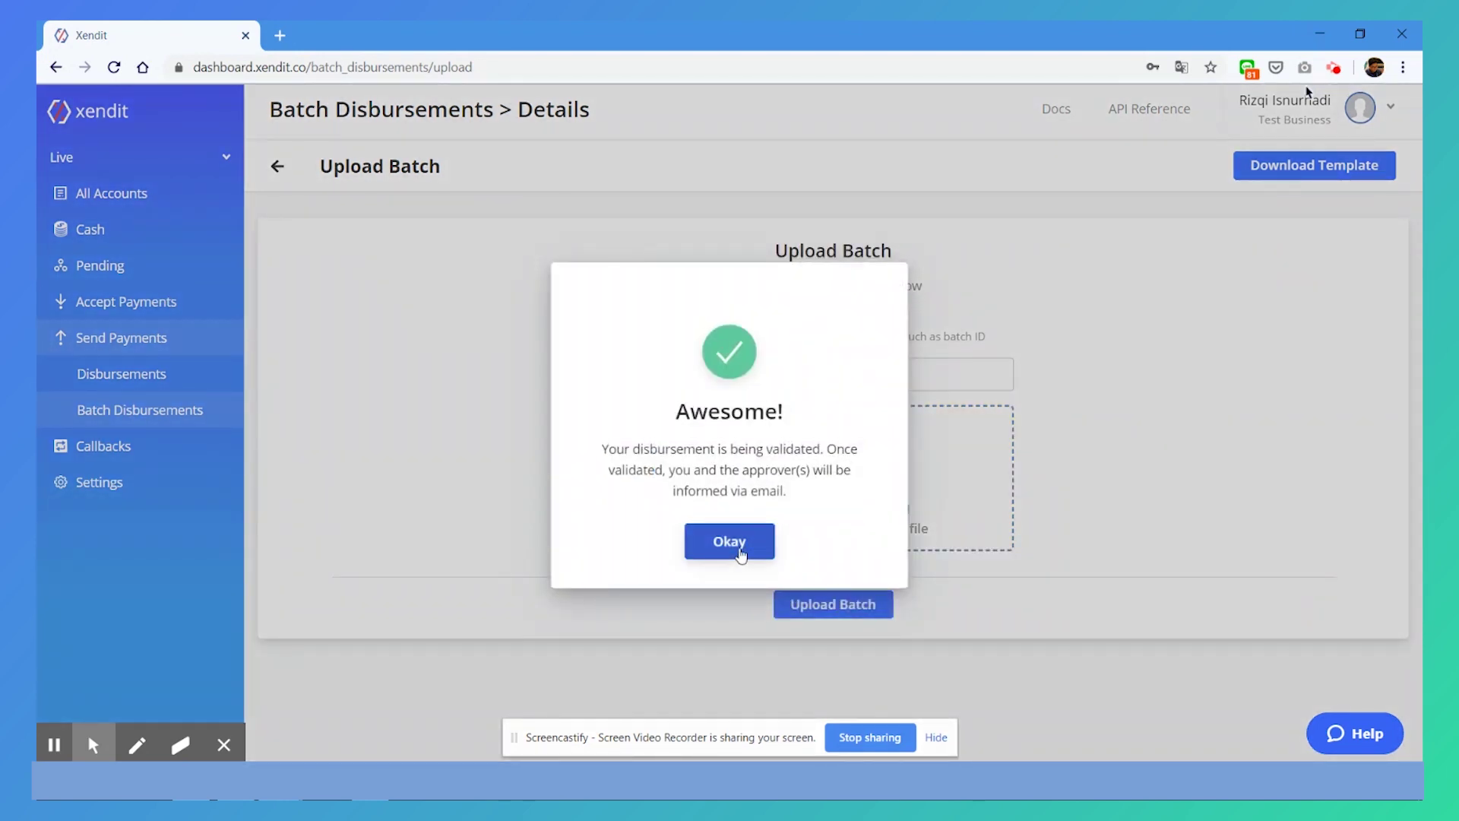
pyautogui.click(734, 547)
# Open the pending Test batch's details and validate all of its transactions
pyautogui.click(392, 390)
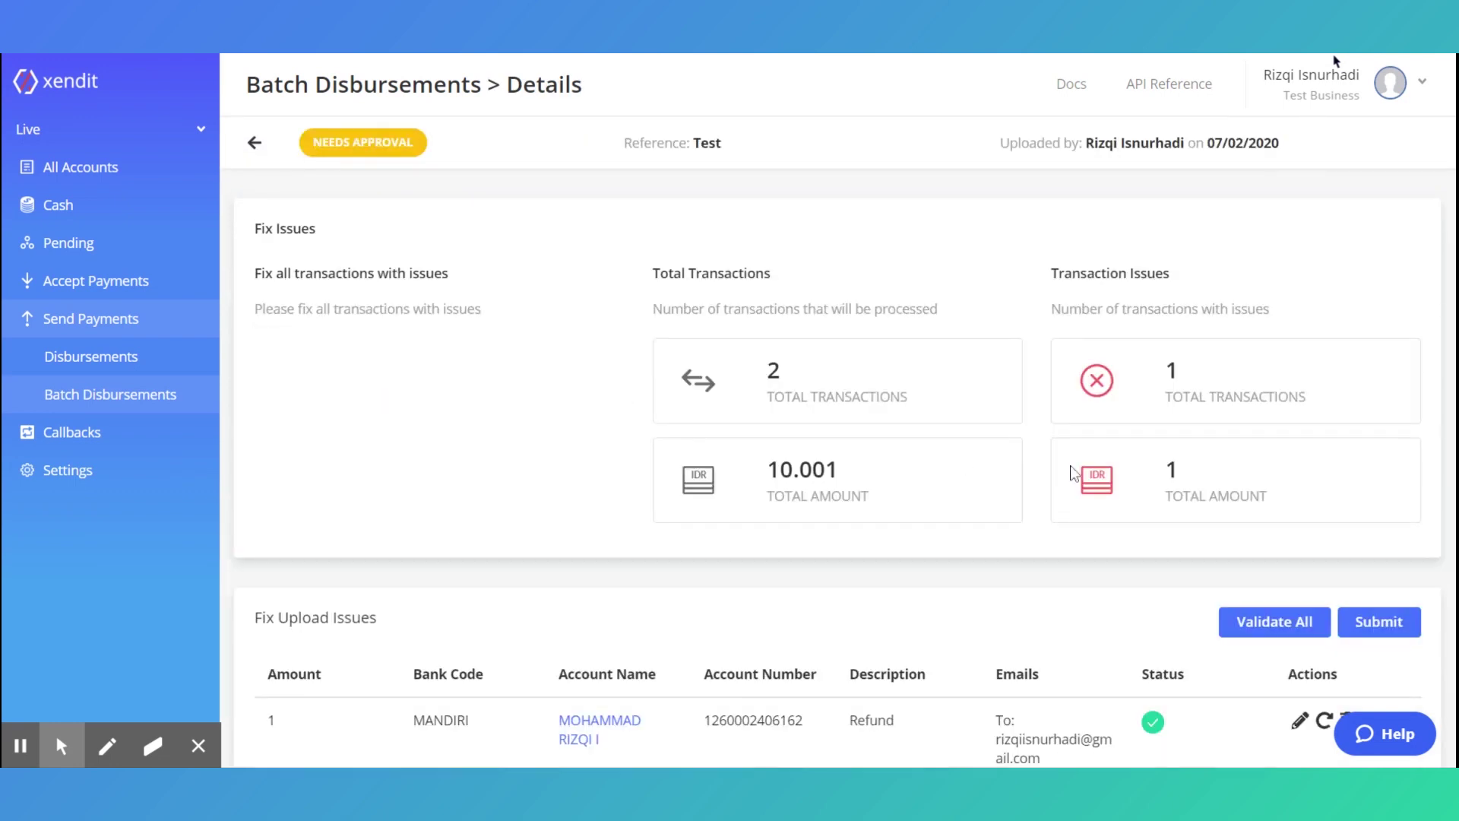
pyautogui.scroll(-1, 1073, 469)
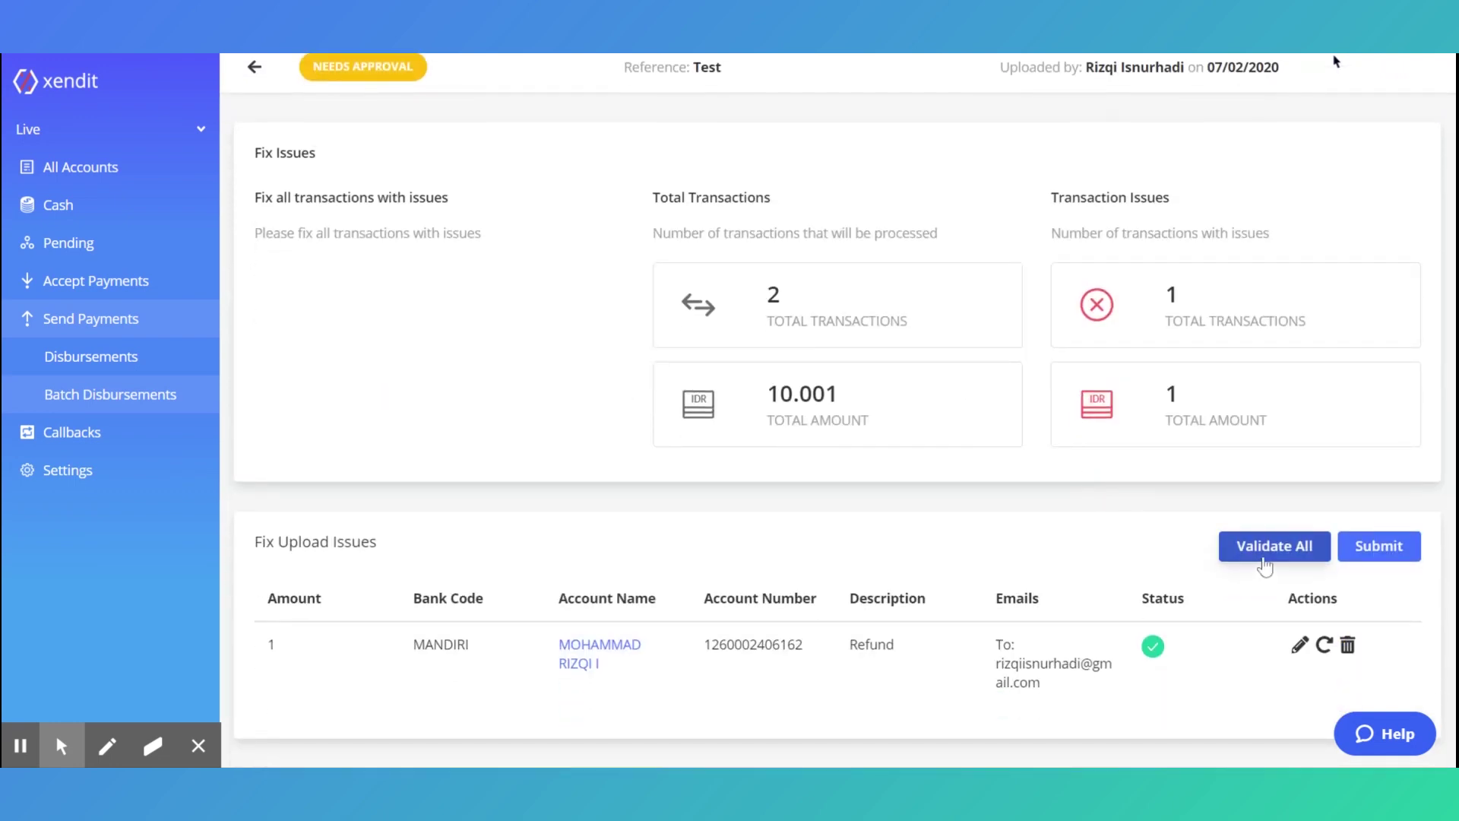
pyautogui.click(1264, 563)
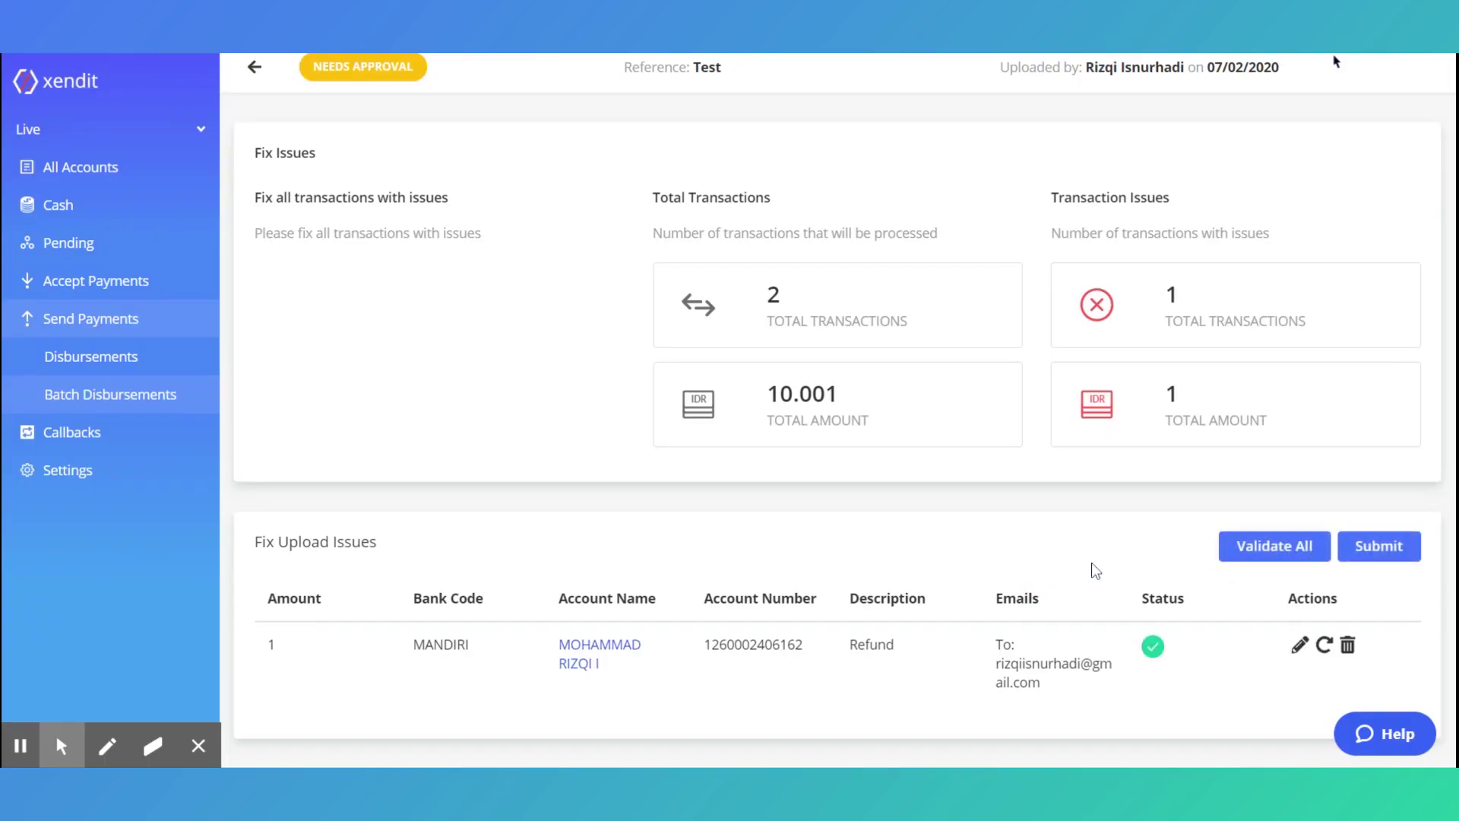
# Submit the Test batch's changes and confirm the submission
pyautogui.scroll(1, 1033, 564)
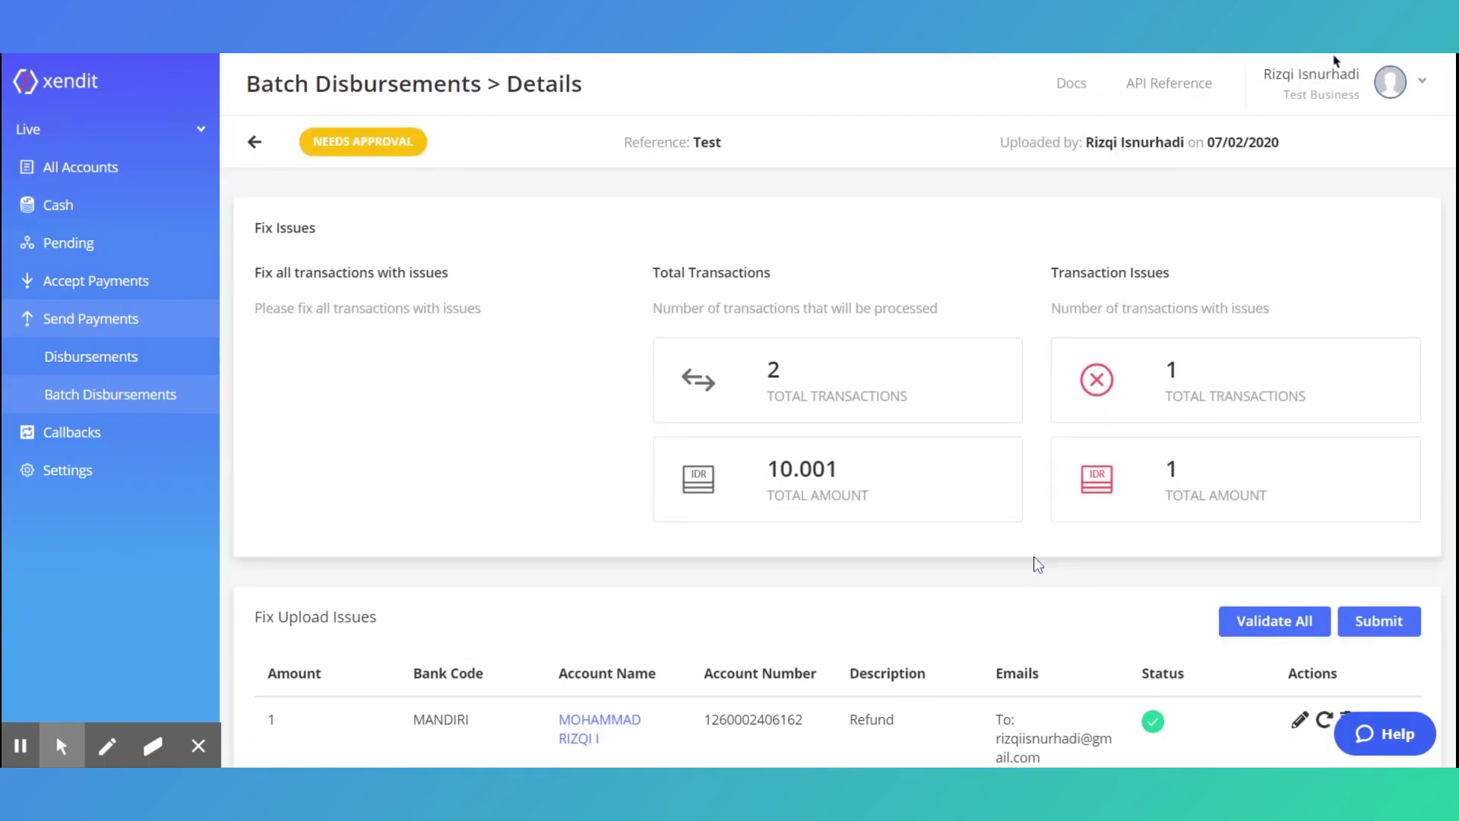
pyautogui.scroll(-1, 1038, 563)
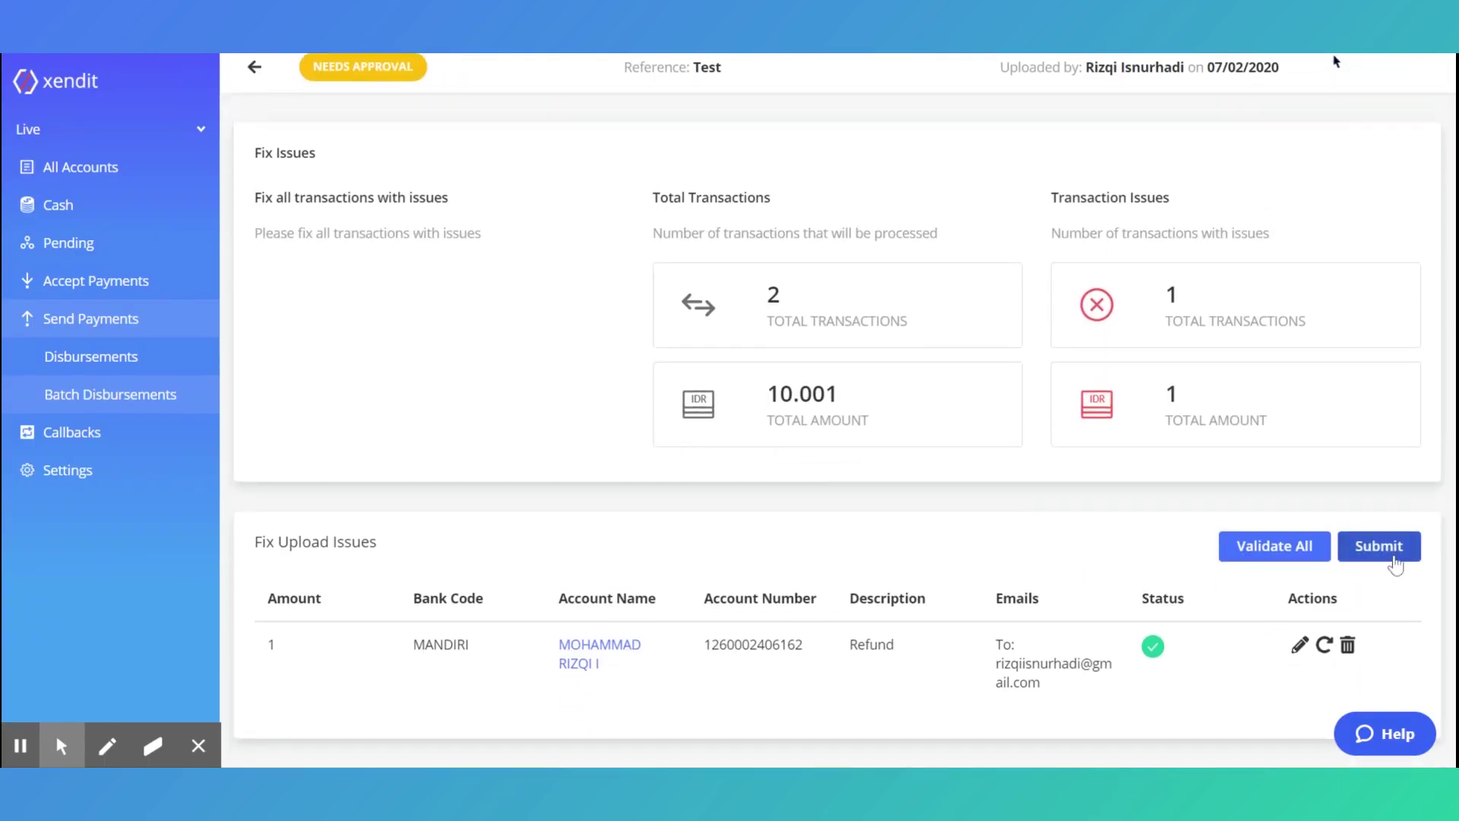
pyautogui.click(1382, 551)
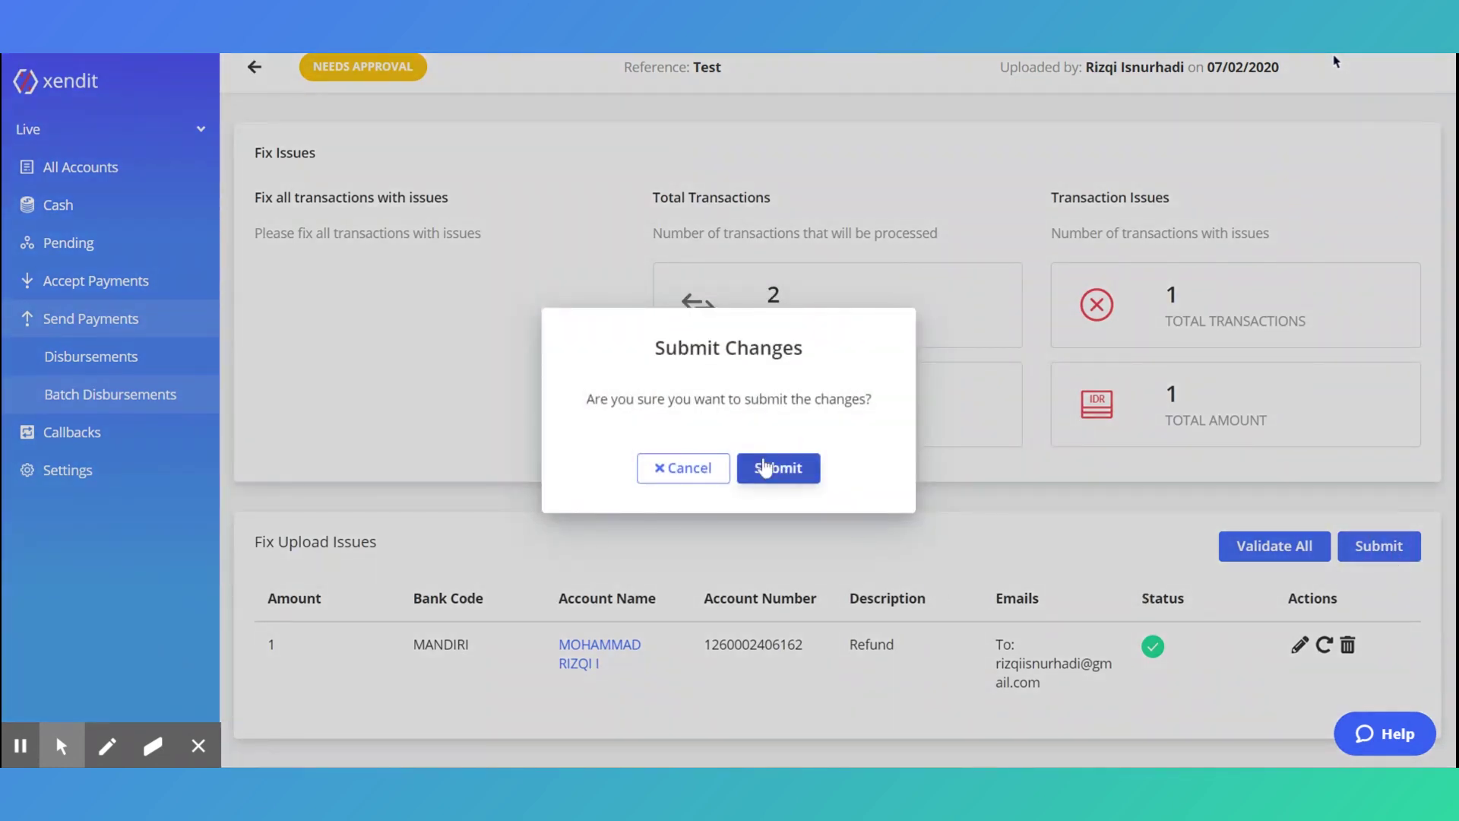
pyautogui.click(764, 468)
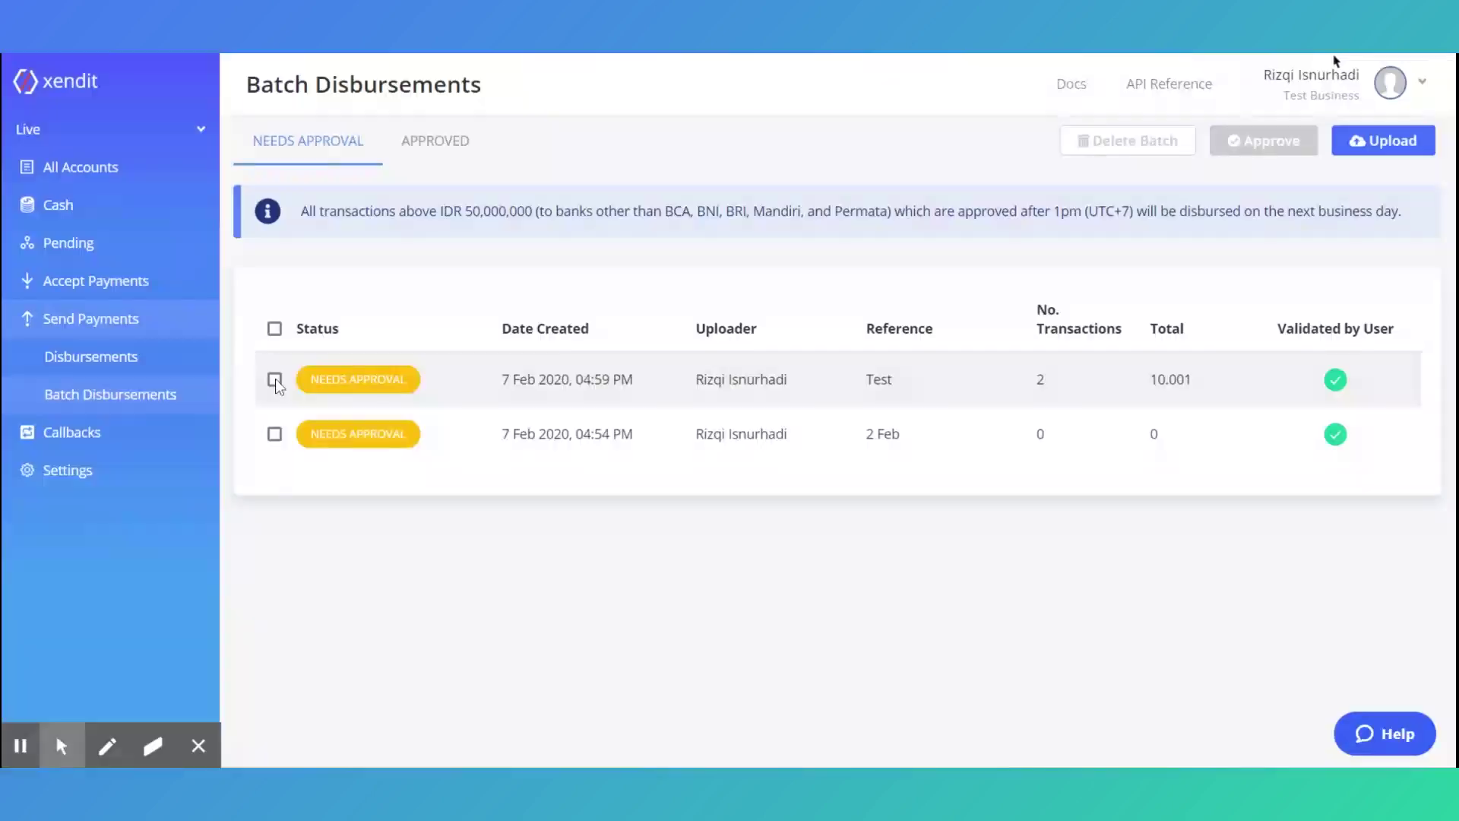
# Approve the selected Test batch by entering the account PIN, then dismiss the confirmation
pyautogui.click(274, 379)
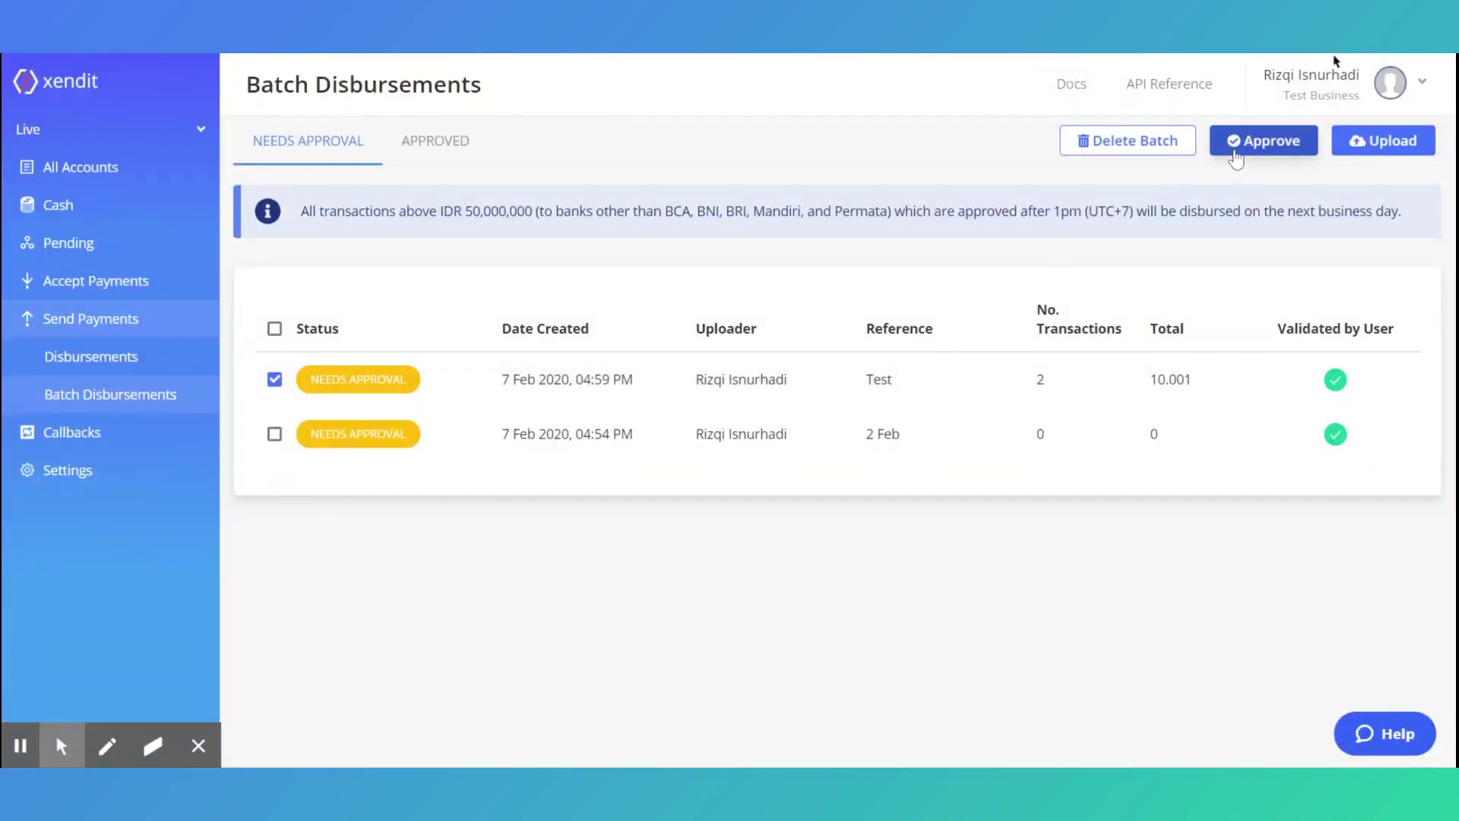
pyautogui.click(1263, 141)
pyautogui.write('******')
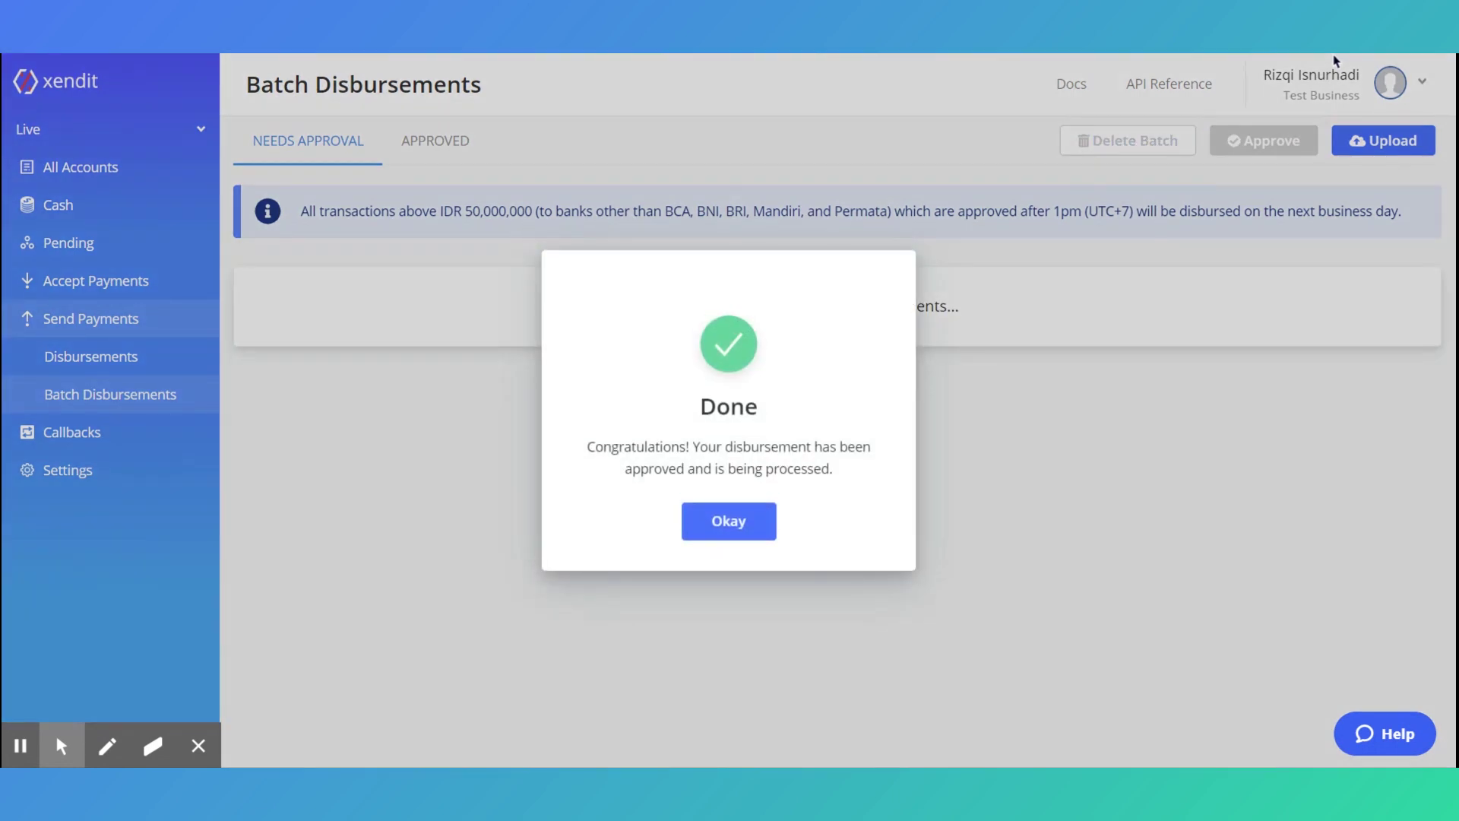
pyautogui.click(724, 522)
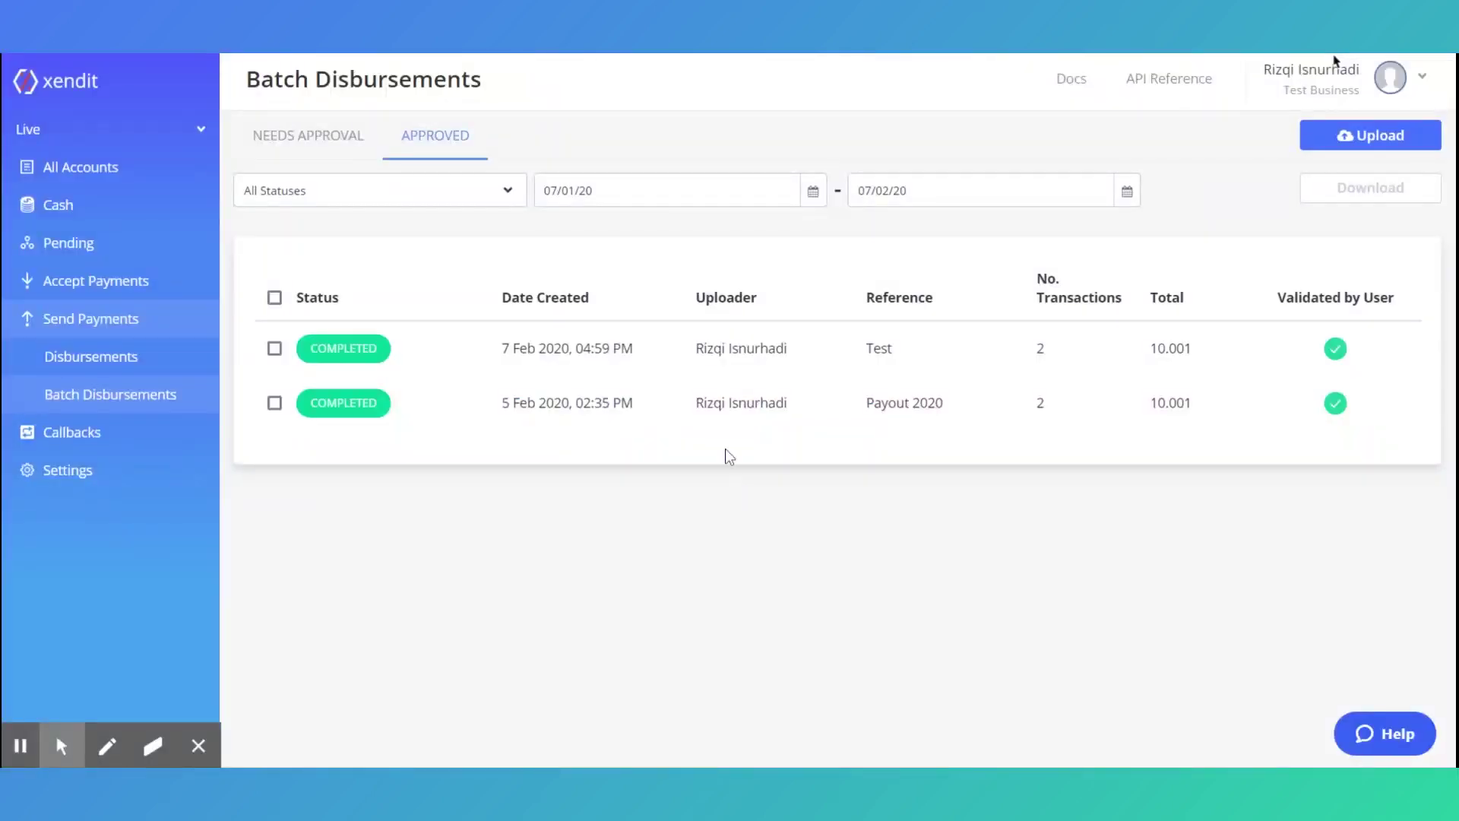
# Open the completed Test batch's details and show its Download Report options under List of Transactions
pyautogui.click(676, 337)
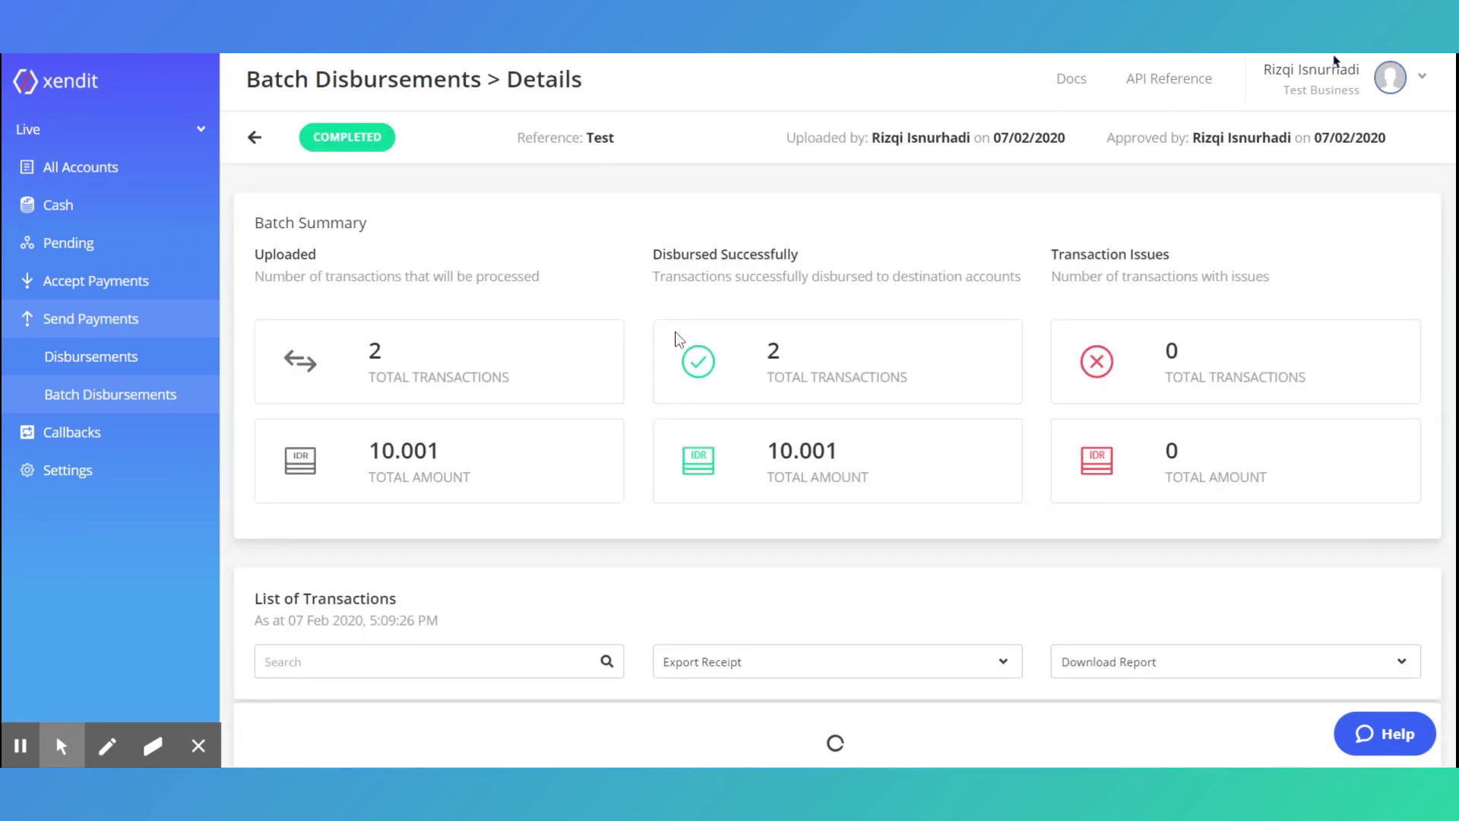
pyautogui.scroll(-2, 675, 342)
pyautogui.click(1108, 480)
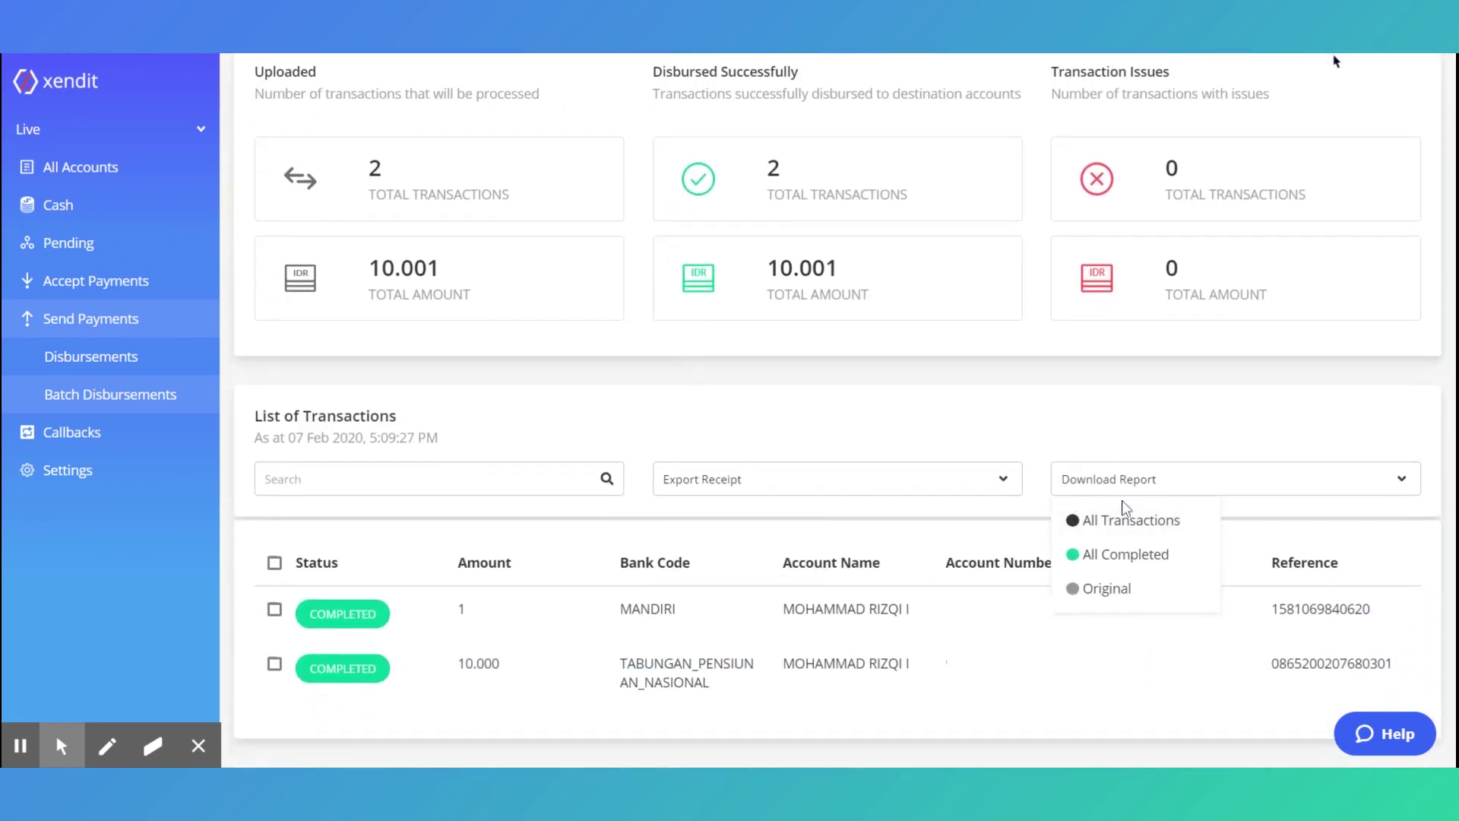